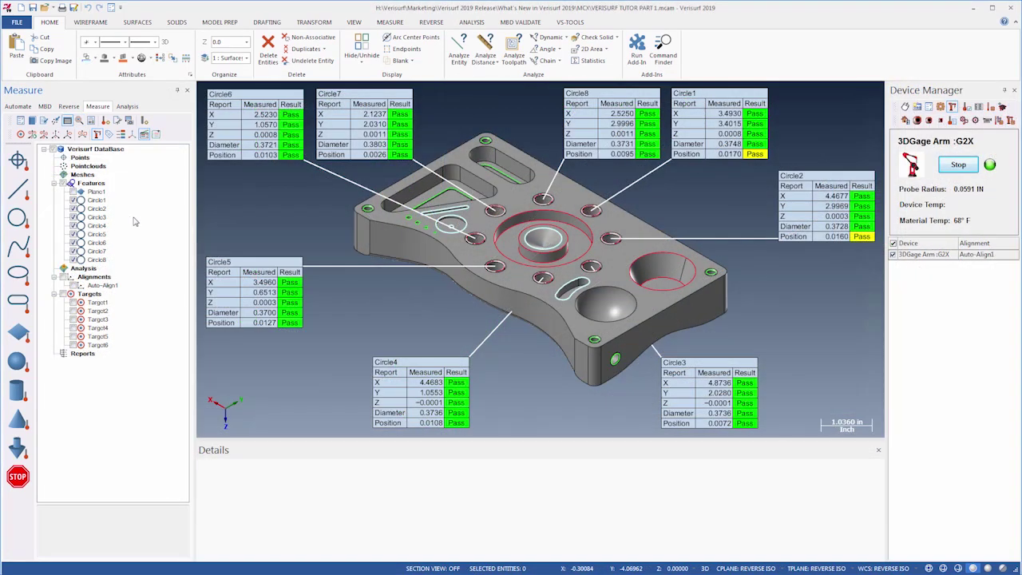
Step: Add Nominal and Deviation columns to the Circle3 and Circle4 labels, then take Circle1's final two probe points
left_click(97, 217)
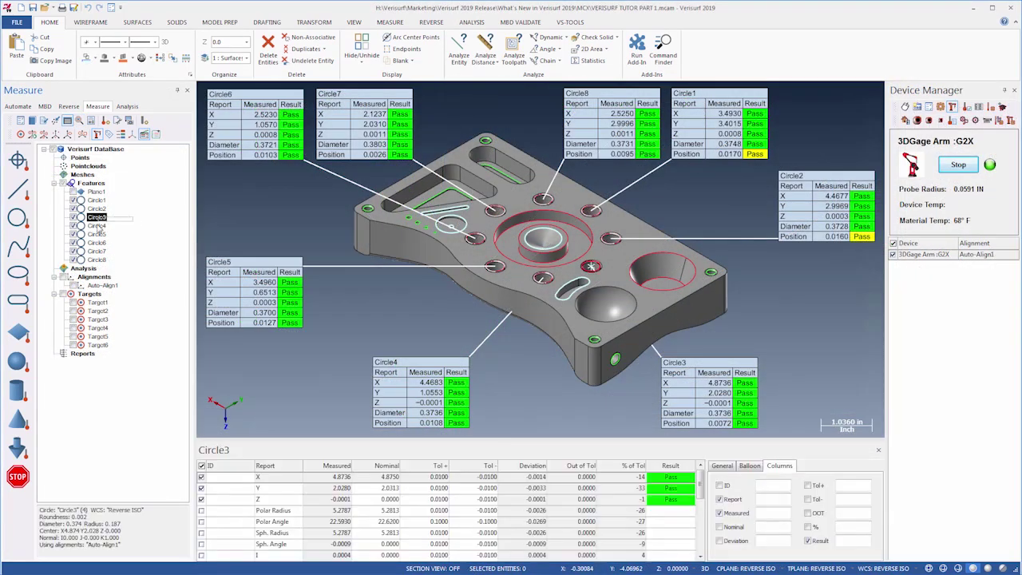
left_click(97, 226, "ctrl")
left_click(719, 527)
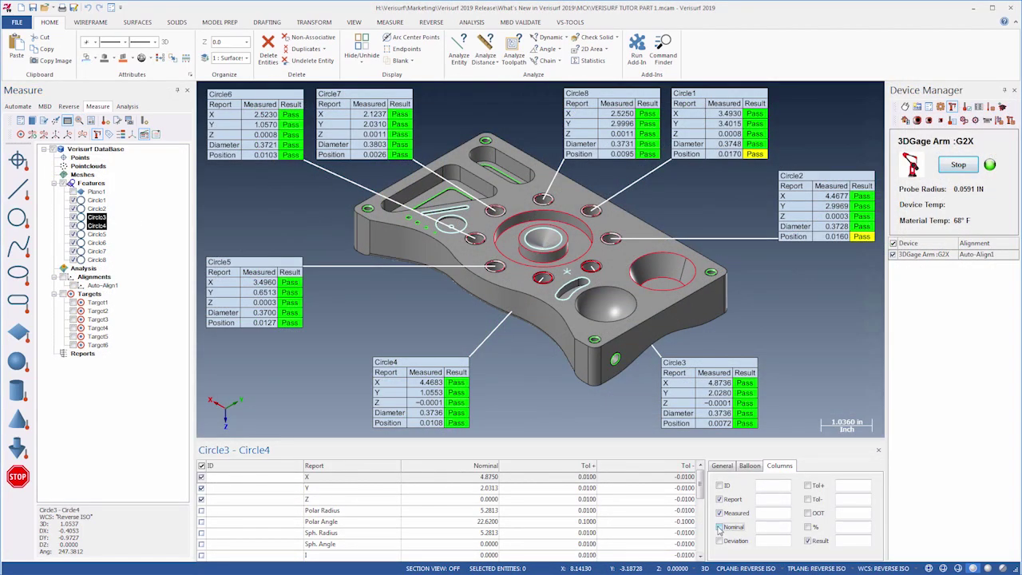
left_click(720, 540)
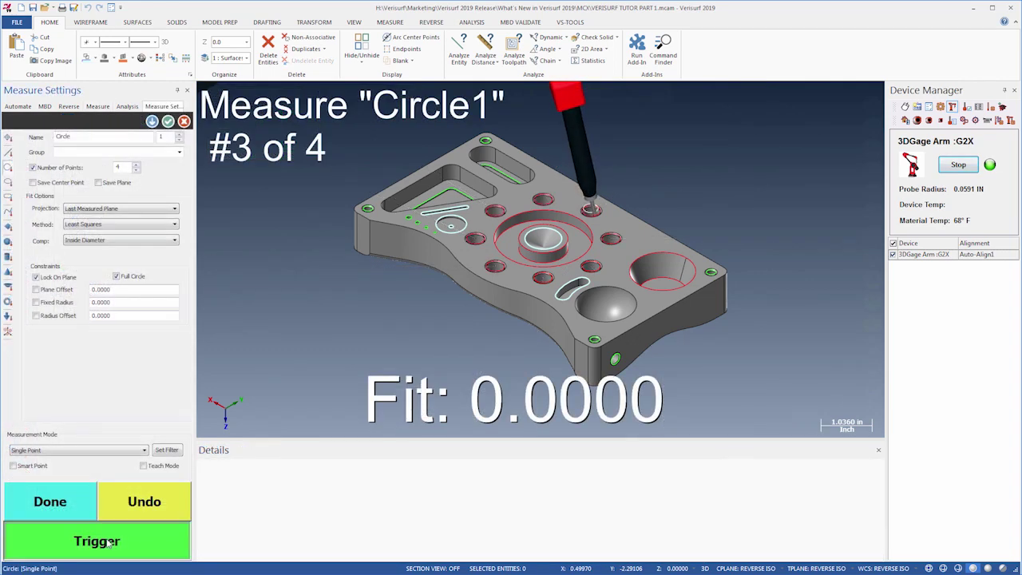
left_click(109, 543)
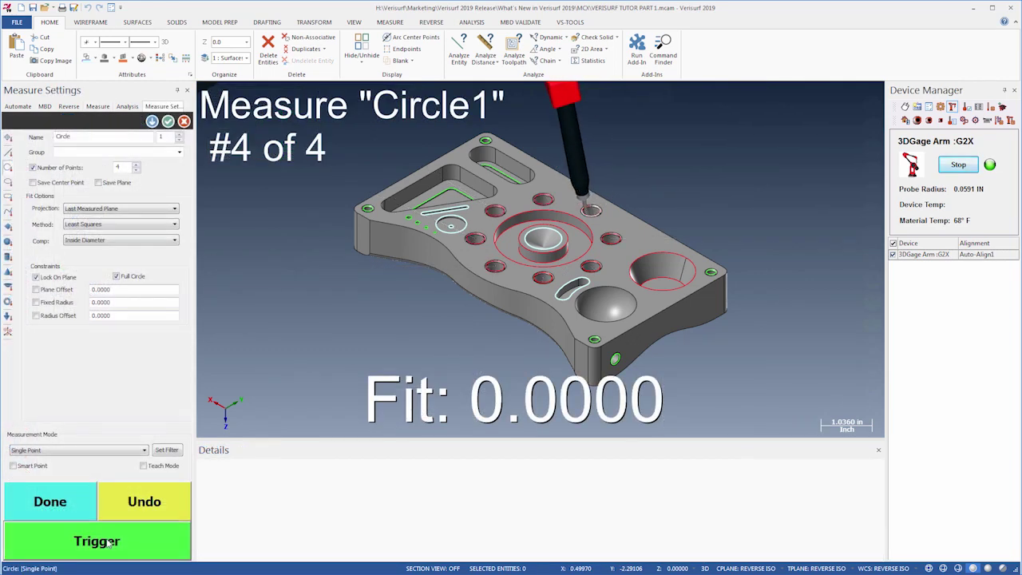
left_click(108, 543)
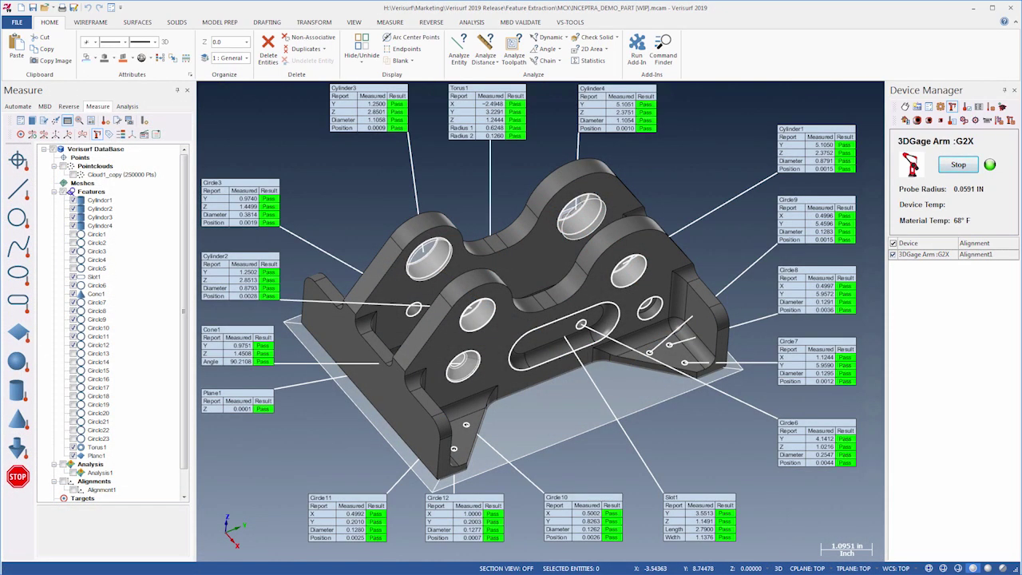
Step: Show nominal values beside measured values and pass/fail results in every feature table, and nudge Circle6's table down
left_click(99, 200)
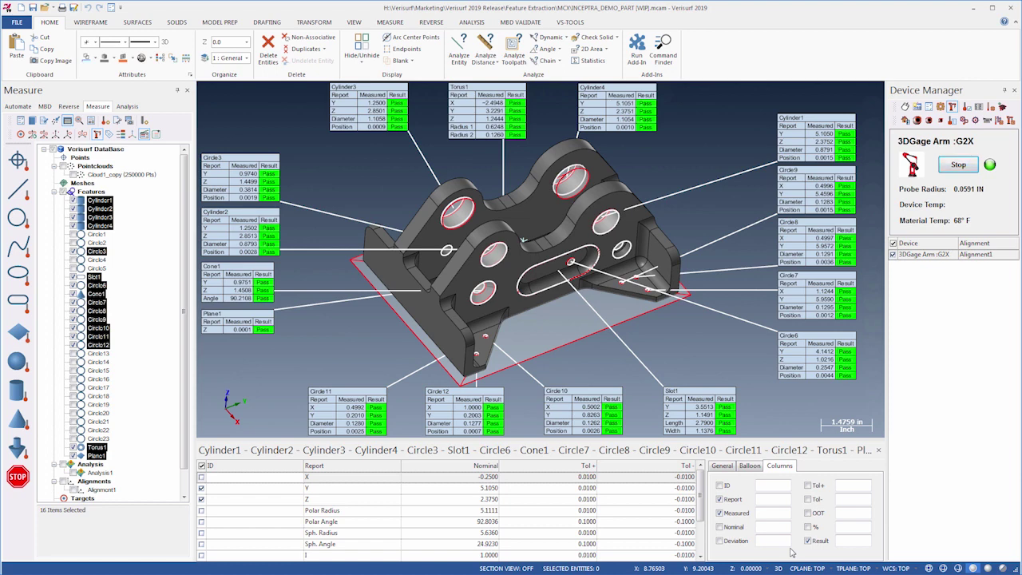
left_click(720, 513)
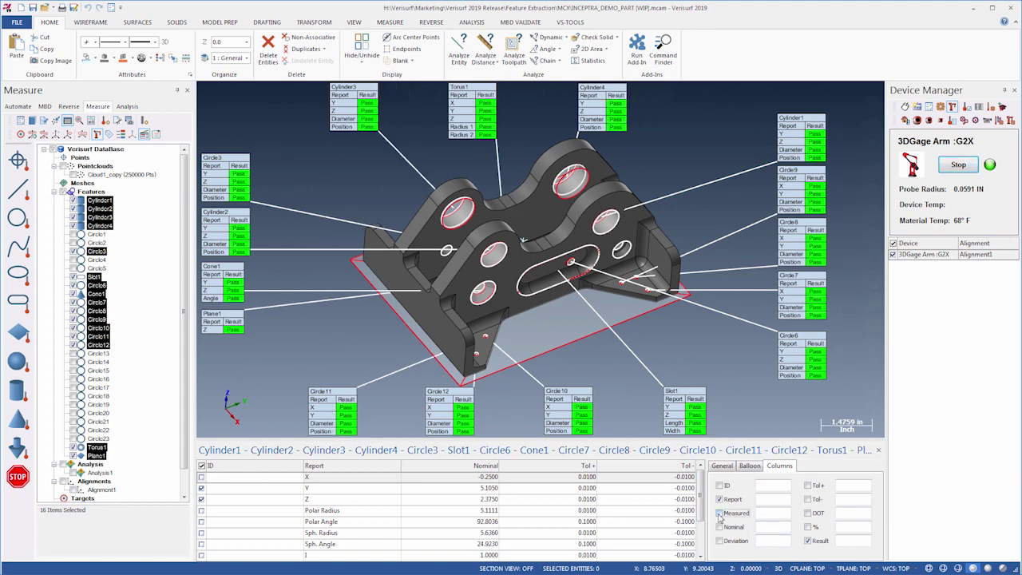
left_click(719, 513)
left_click(719, 527)
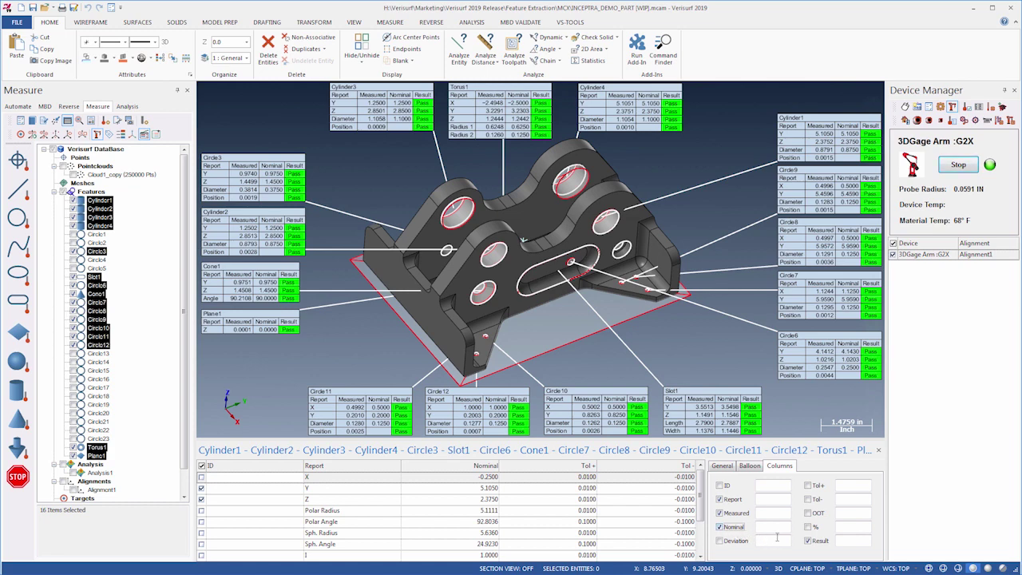
left_click(808, 541)
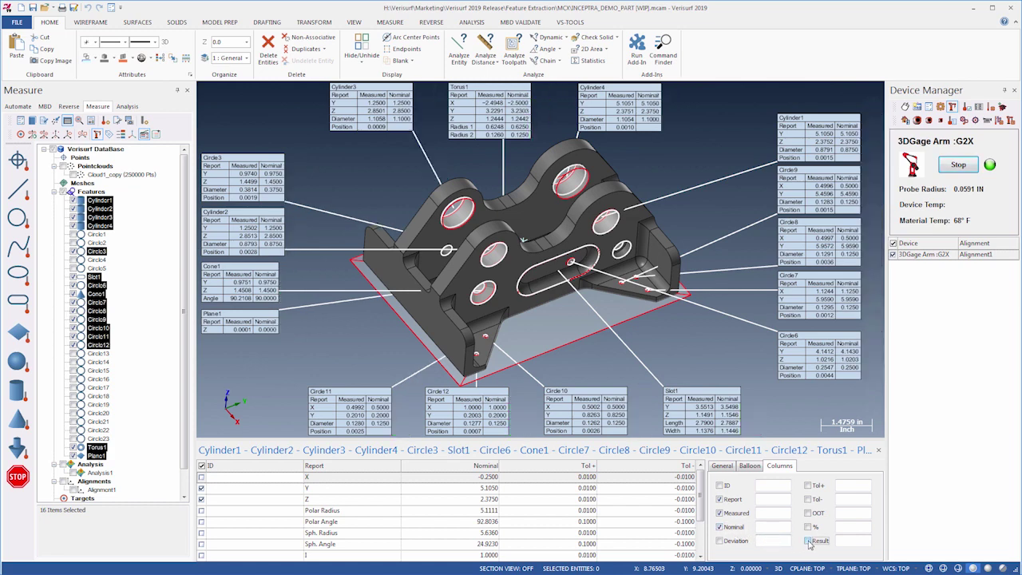
left_click(807, 541)
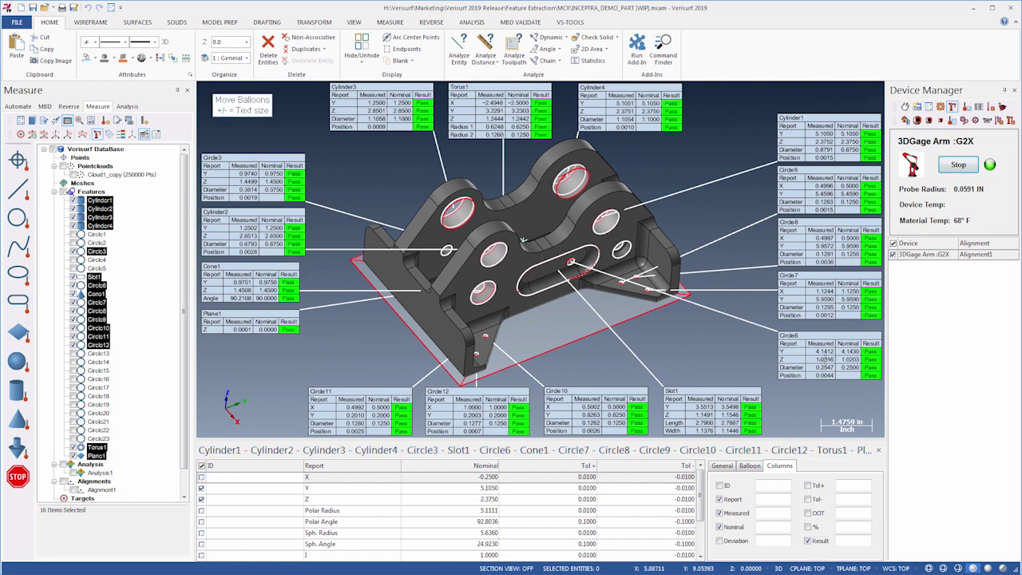
left_click_drag(823, 364, 823, 384)
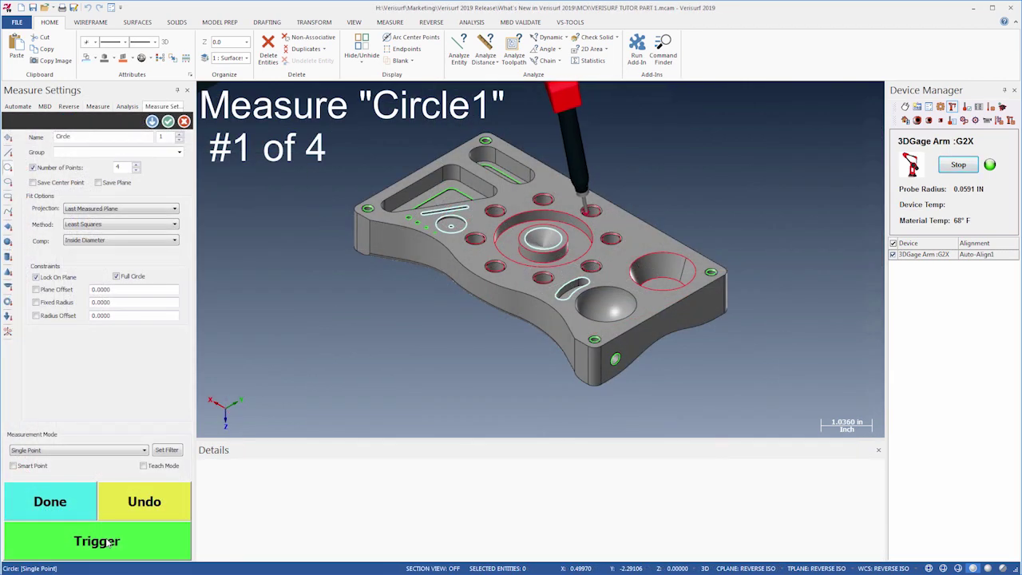
Step: Take the four probe points that complete Circle1
left_click(109, 543)
left_click(108, 543)
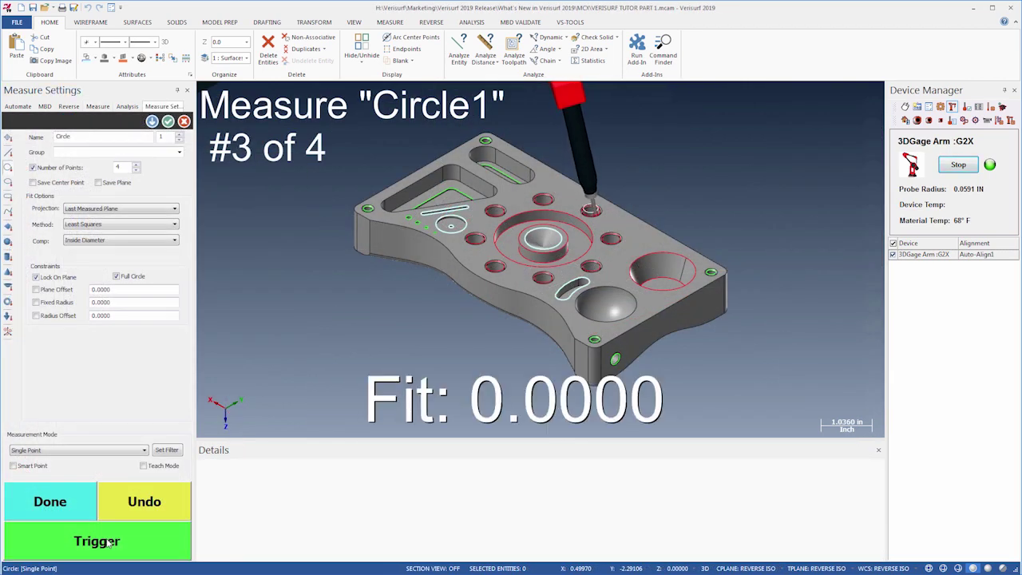
left_click(108, 543)
left_click(108, 543)
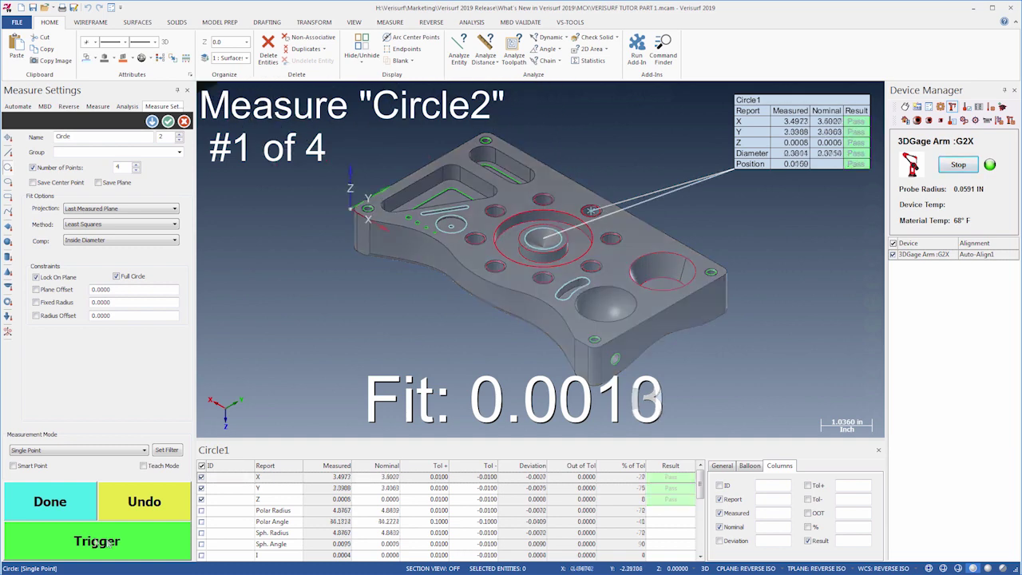
Step: Set Circle1's nominal X to 3.5000 and begin editing its nominal Y
left_click(381, 476)
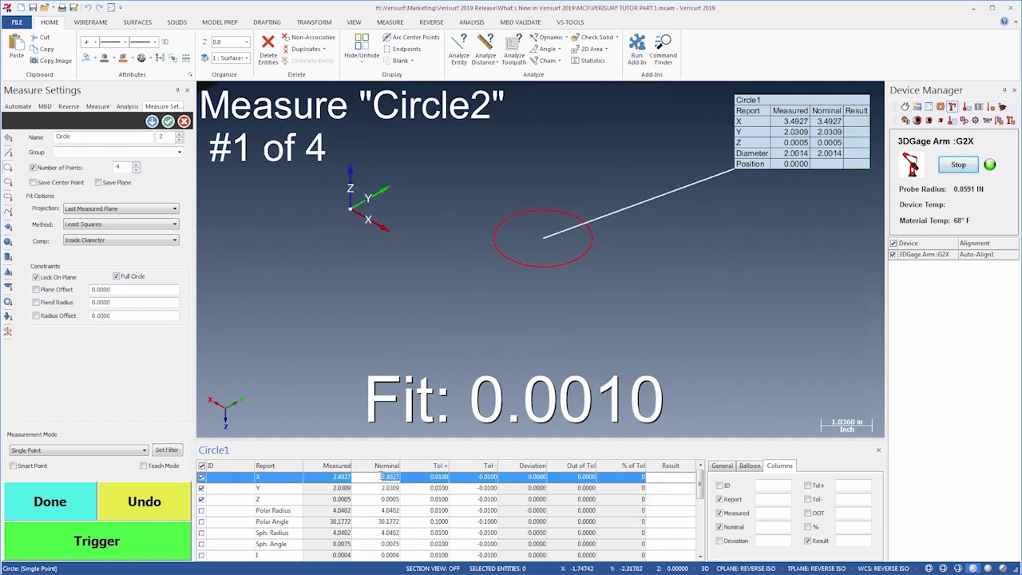
key("Return")
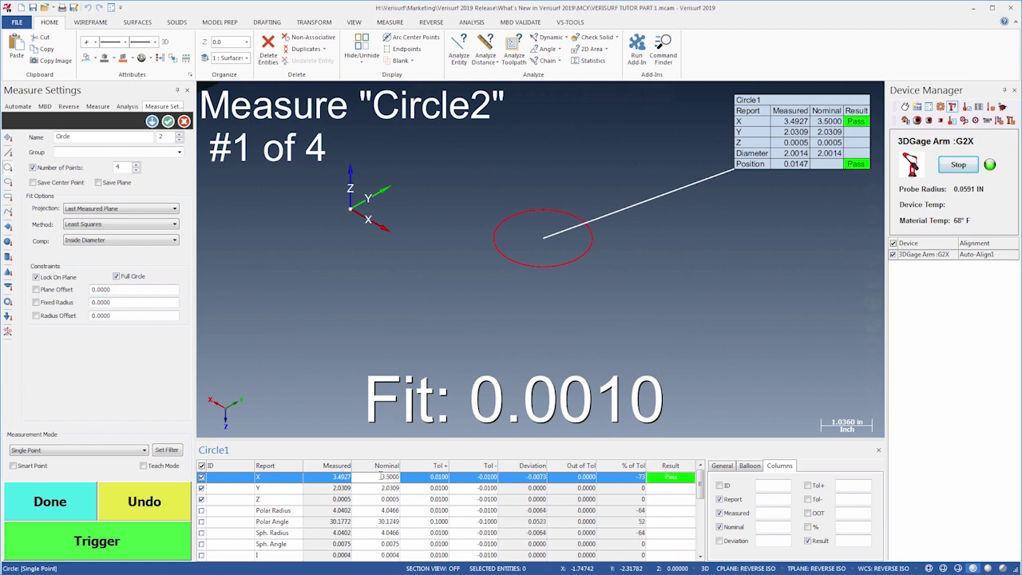
left_click(394, 488)
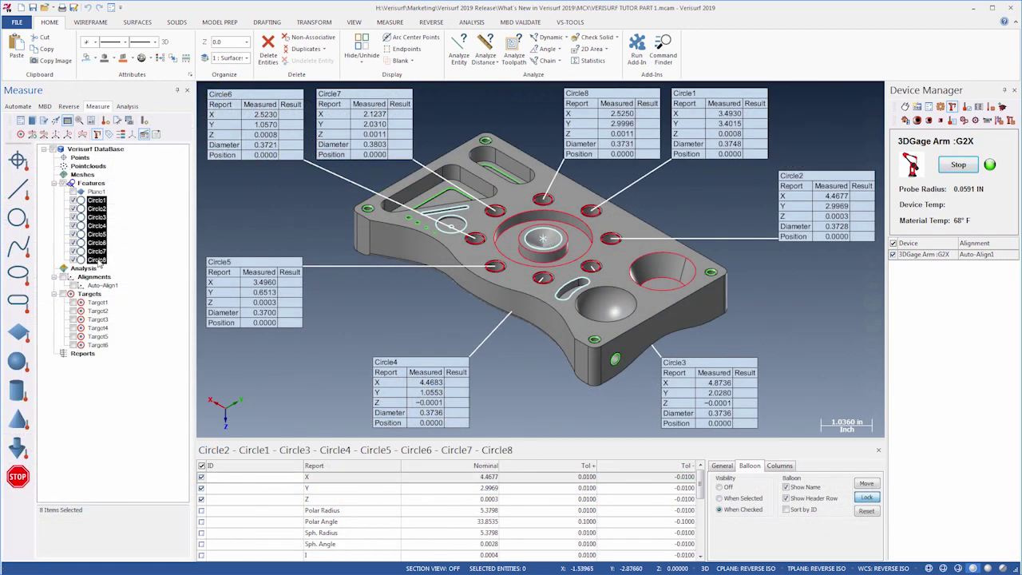
Step: Assign nominals to the eight selected circles and review the Circle1–Circle3 results
right_click(97, 260)
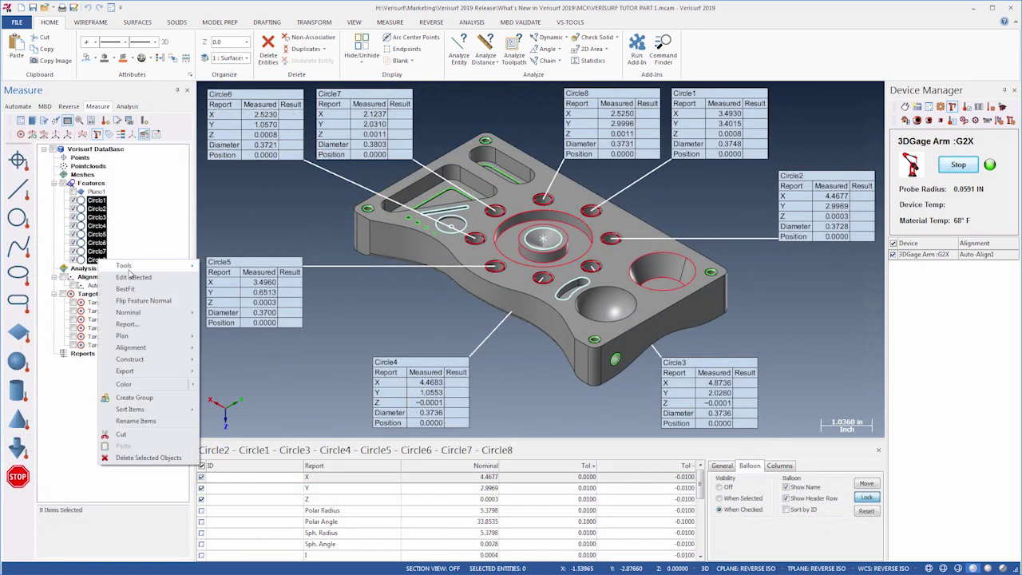
mouse_move(151, 313)
left_click(231, 319)
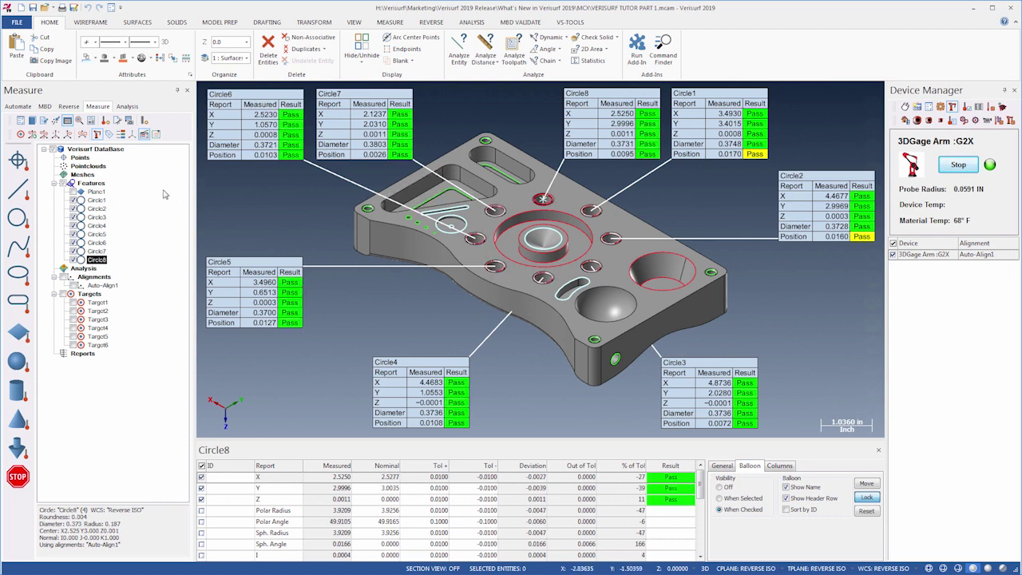
left_click(106, 203)
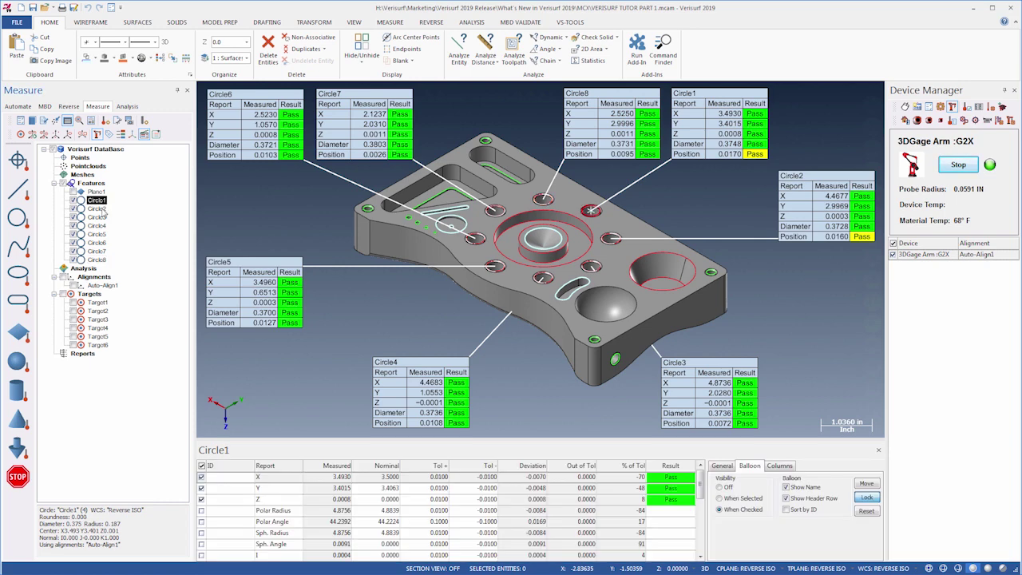
left_click(102, 209)
left_click(100, 218, "shift")
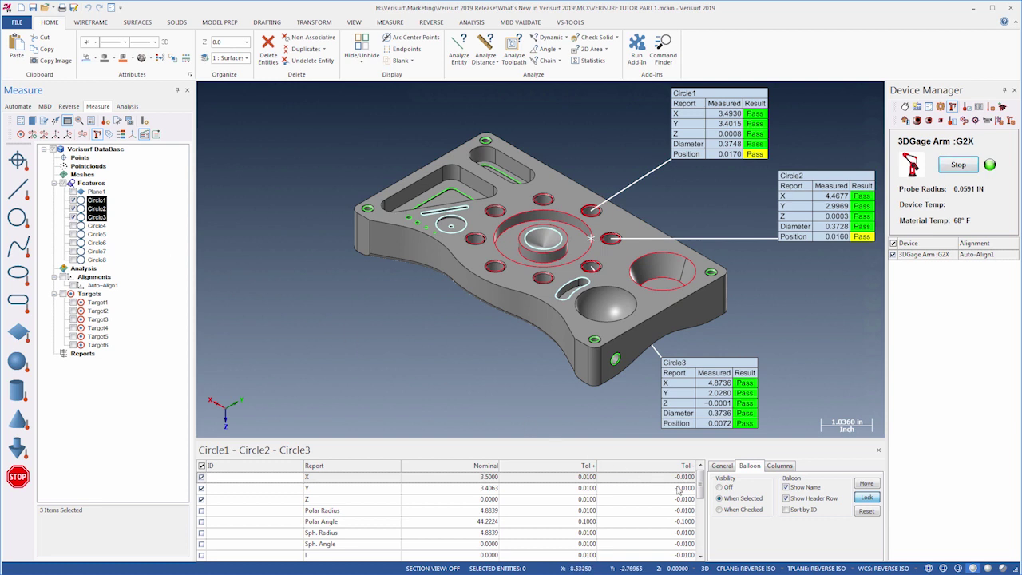
Step: Set balloon visibility to When Checked and select all eight circles to show their result tables
left_click(720, 509)
left_click(96, 260)
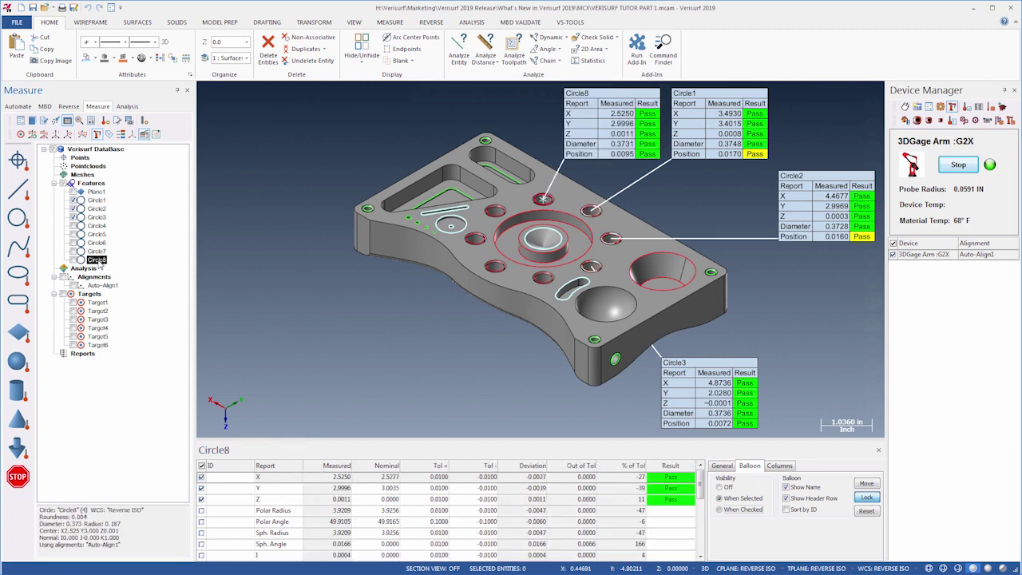
left_click(97, 252)
left_click_drag(139, 265, 160, 207)
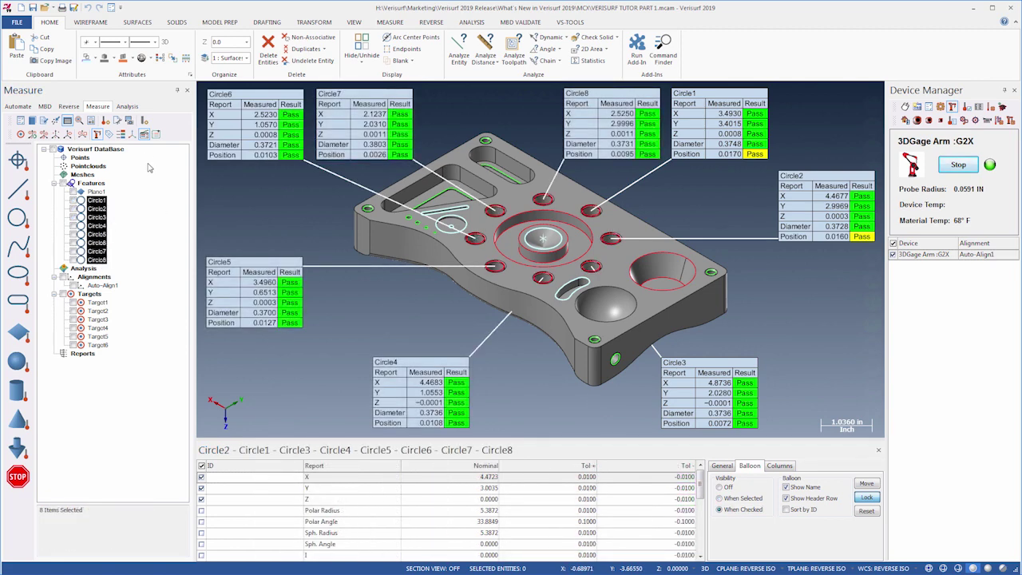
left_click(144, 135)
left_click(145, 135)
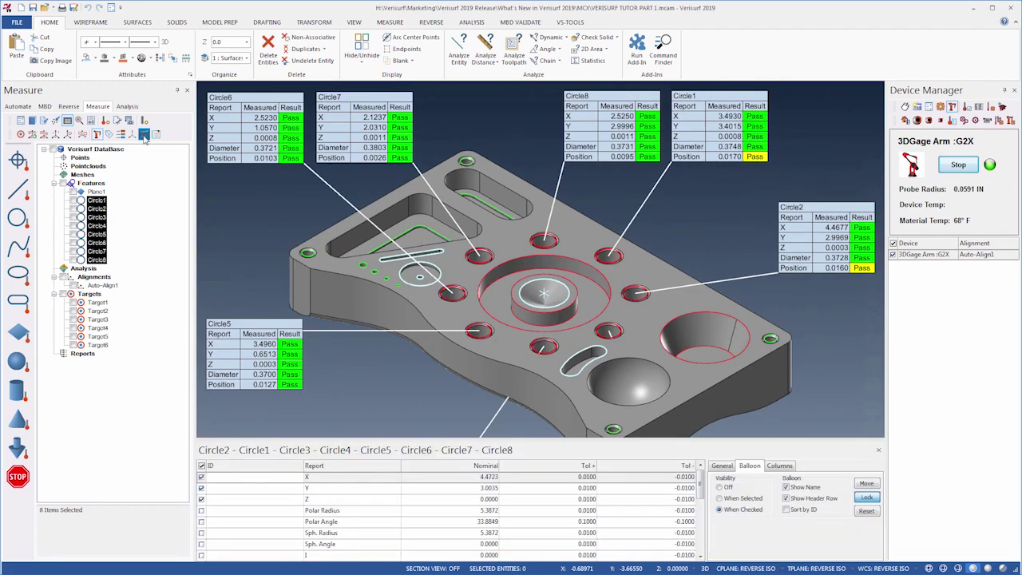
left_click(140, 199)
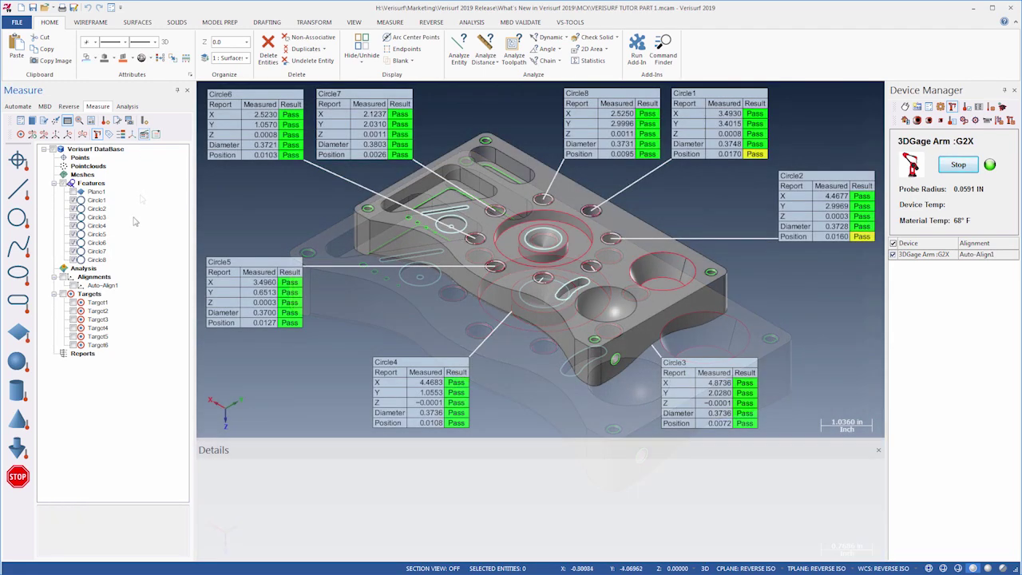
Step: Select Circle3 and Circle4 and enable the Nominal and Deviation columns on their balloons
left_click(95, 217)
left_click(96, 225, "ctrl")
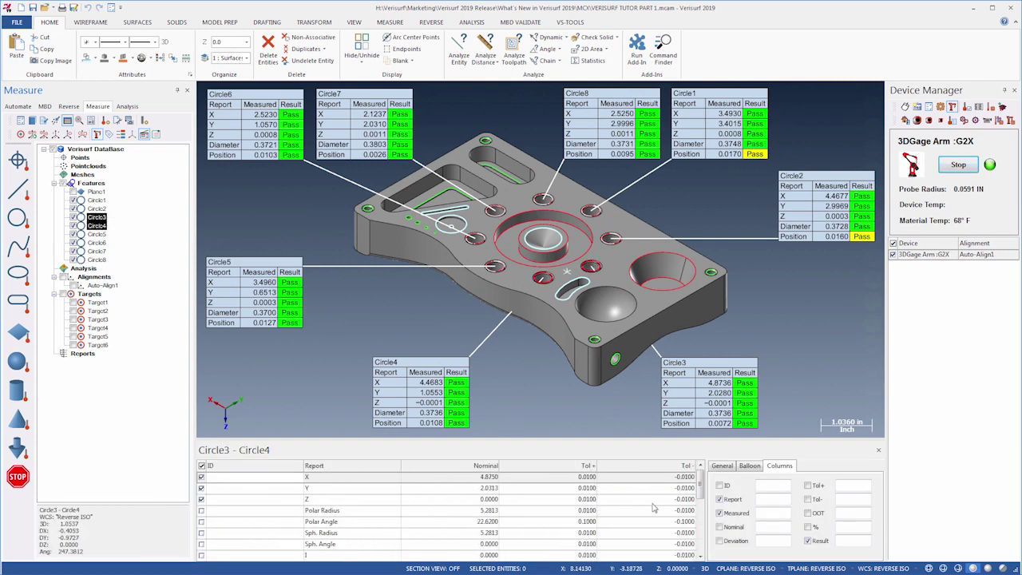
left_click(719, 527)
left_click(720, 540)
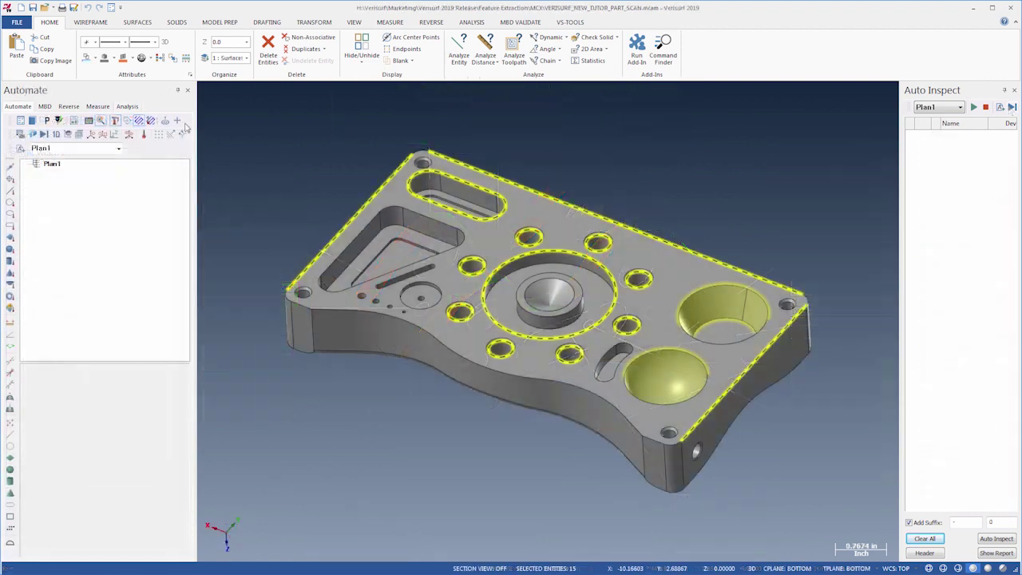
Step: Add the 15 selected edges and surfaces to Plan1 as features, then bring up Plan1's extraction settings
left_click(177, 121)
right_click(56, 164)
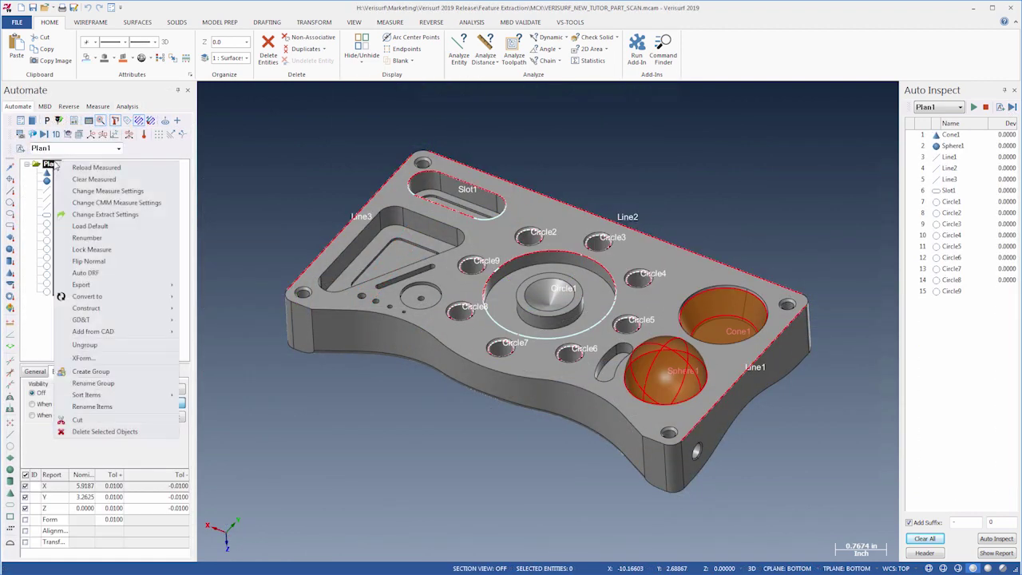
left_click(90, 217)
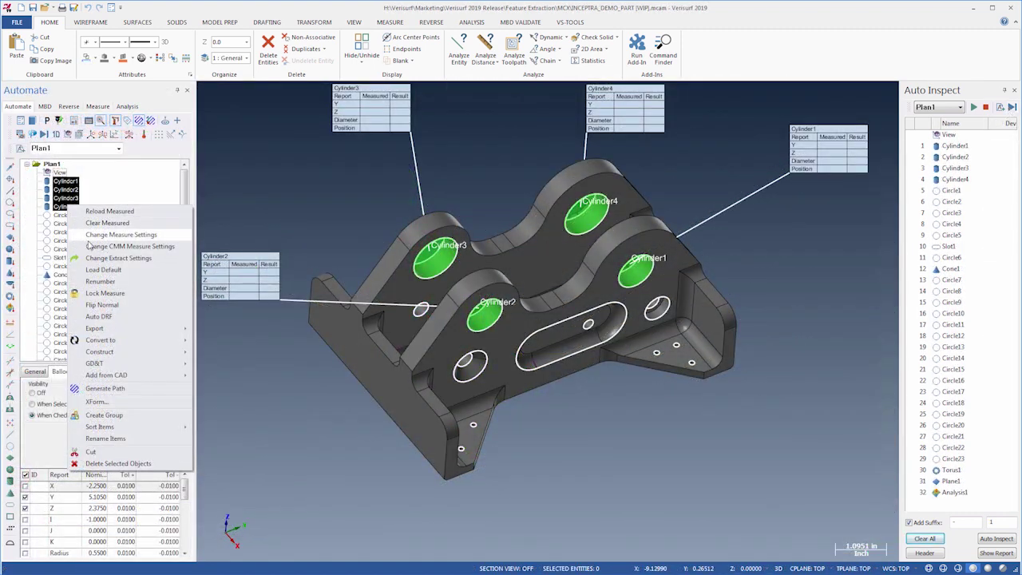
Step: Bring up Change Extract Settings for the four selected cylinders and scroll through the dialog
left_click(103, 260)
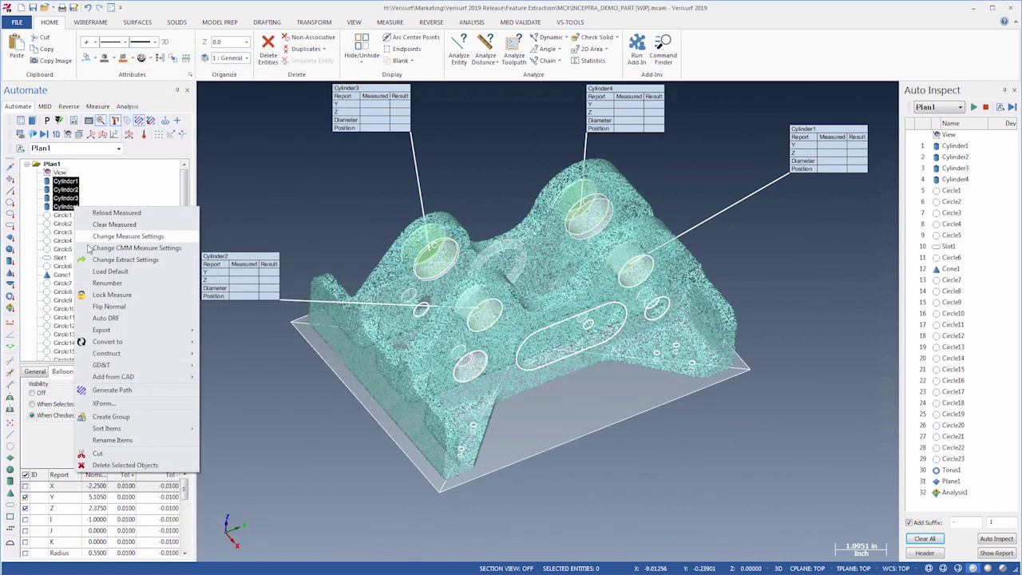
left_click(97, 261)
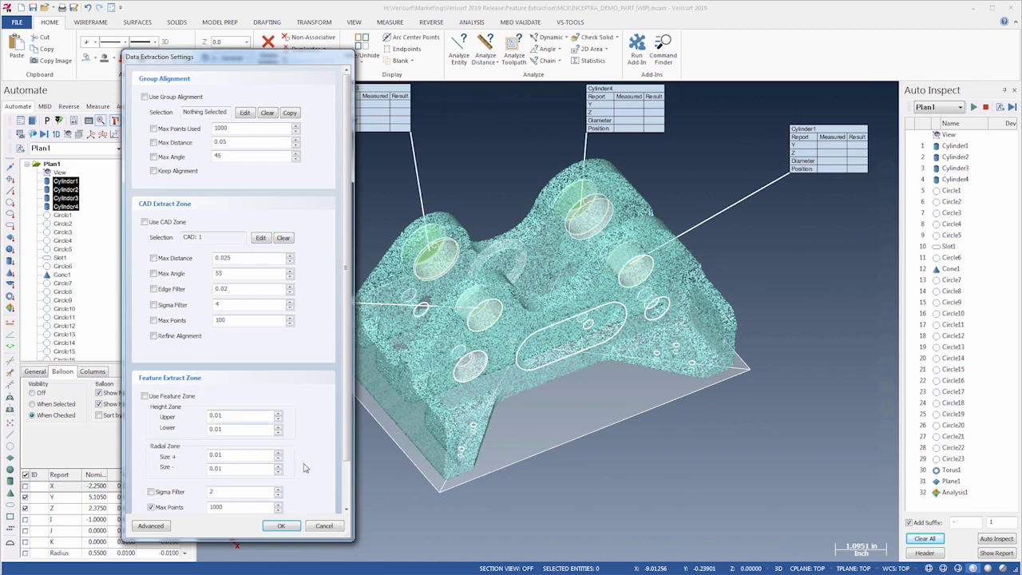
scroll(347, 495, "down", 2)
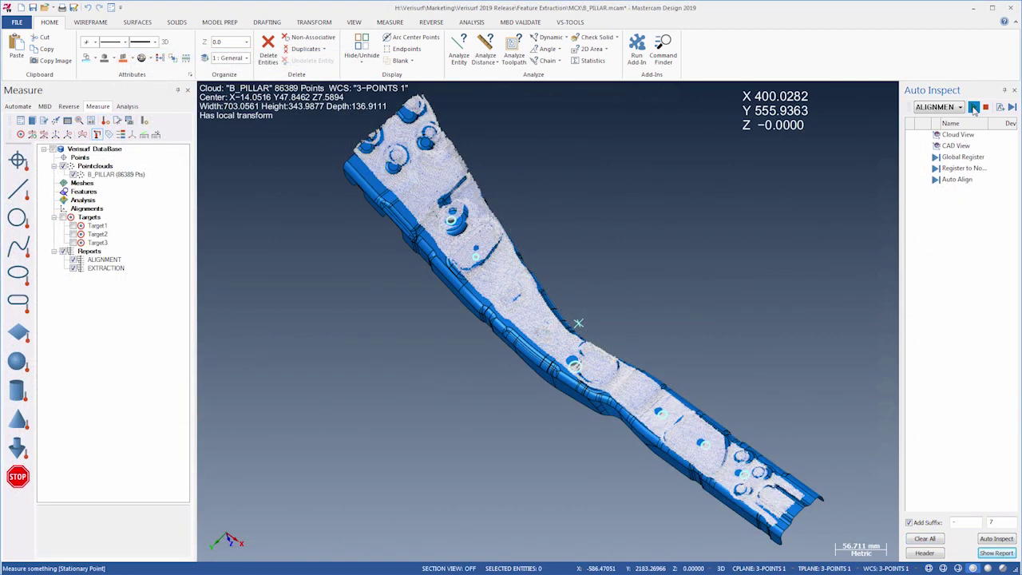
Step: Run the automatic inspection, accept the alignment, and select the Surf_Scan point cloud
left_click(974, 107)
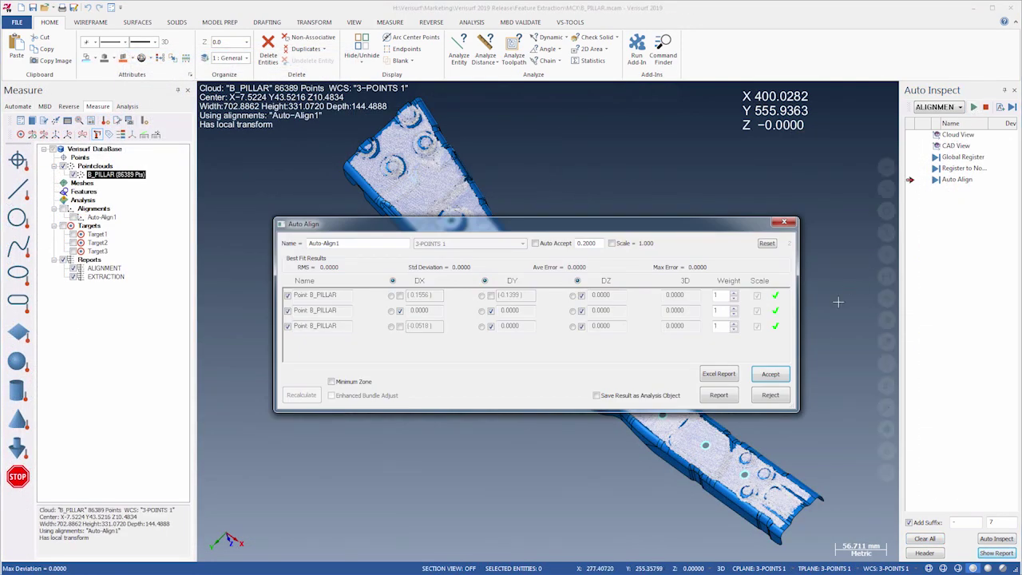
left_click(772, 376)
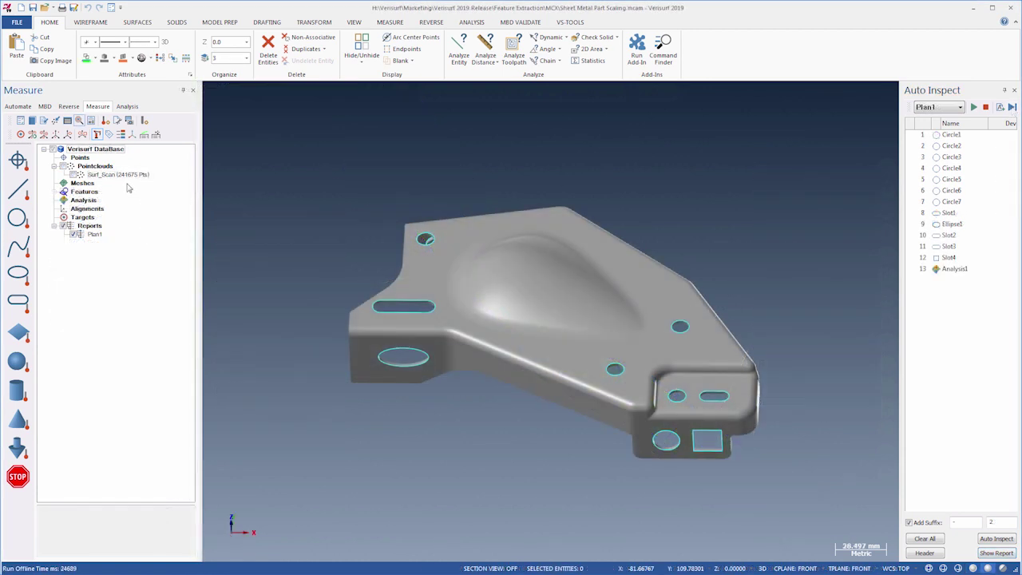
left_click(118, 174)
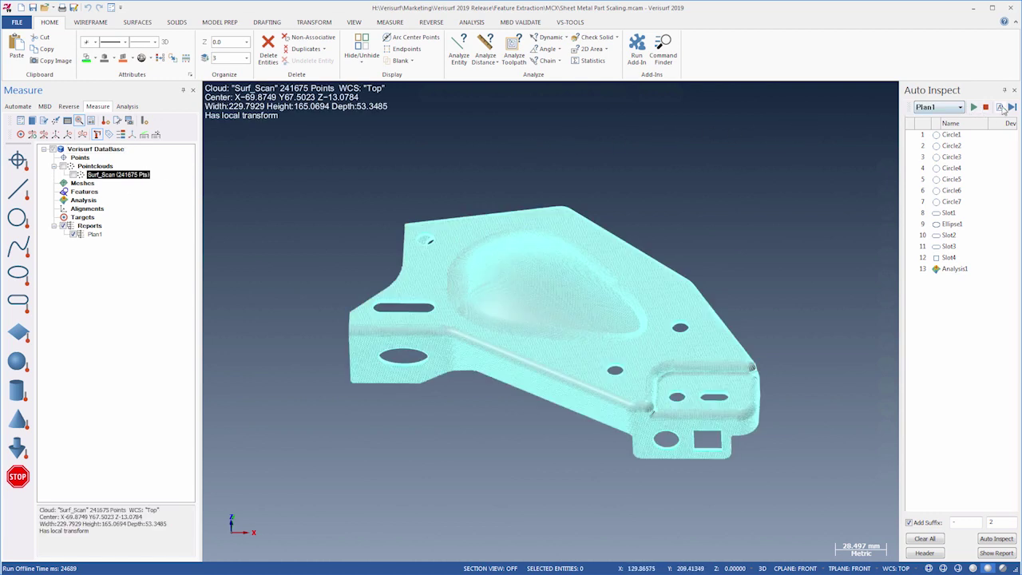
Step: Run the sheet metal inspection plan offline against the scan
left_click(1003, 109)
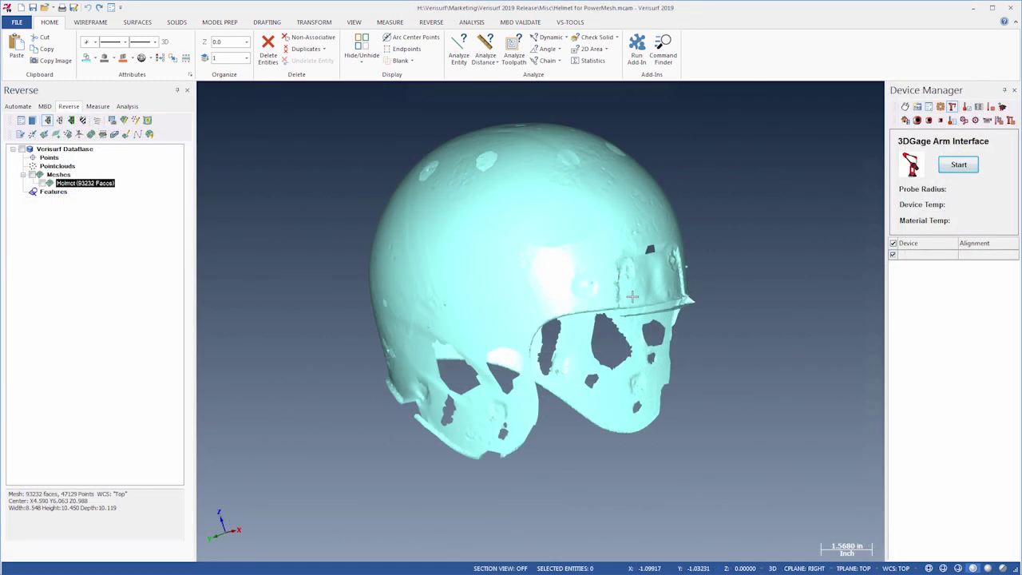
Step: Rebuild the Helmet mesh as a Power Mesh through Mesh Utilities
middle_click_drag(632, 296, 655, 294)
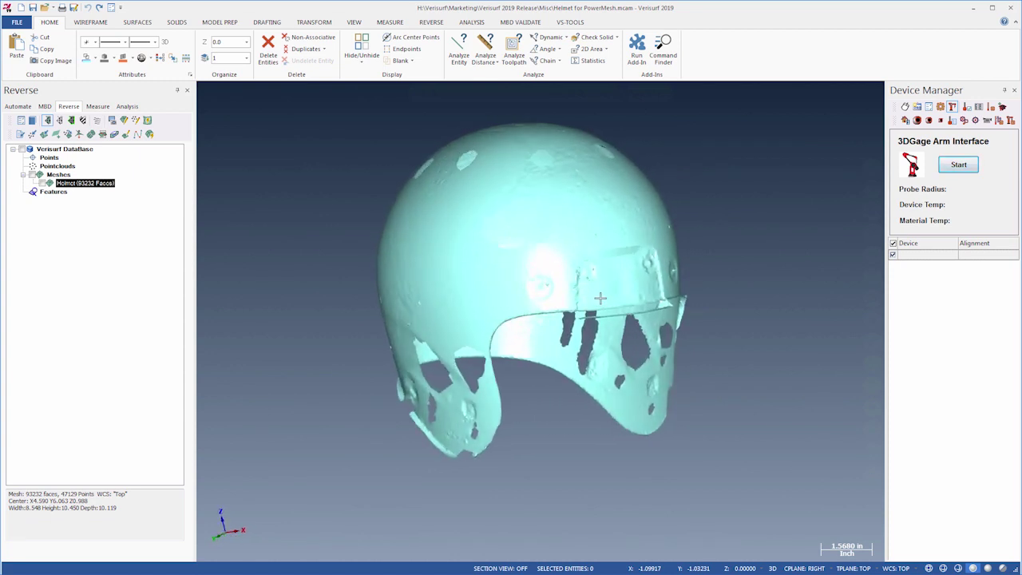
right_click(112, 183)
mouse_move(182, 238)
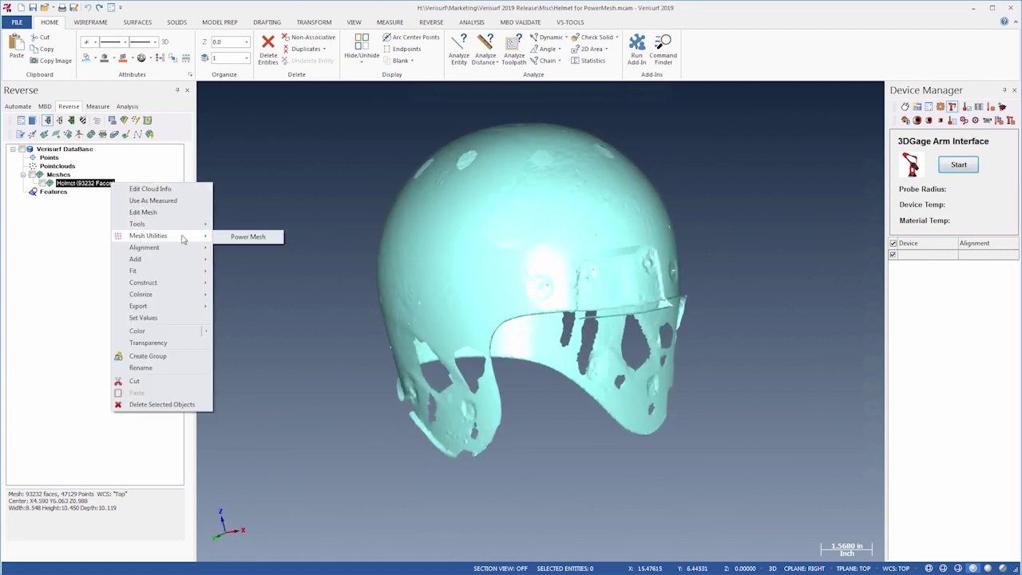
left_click(238, 238)
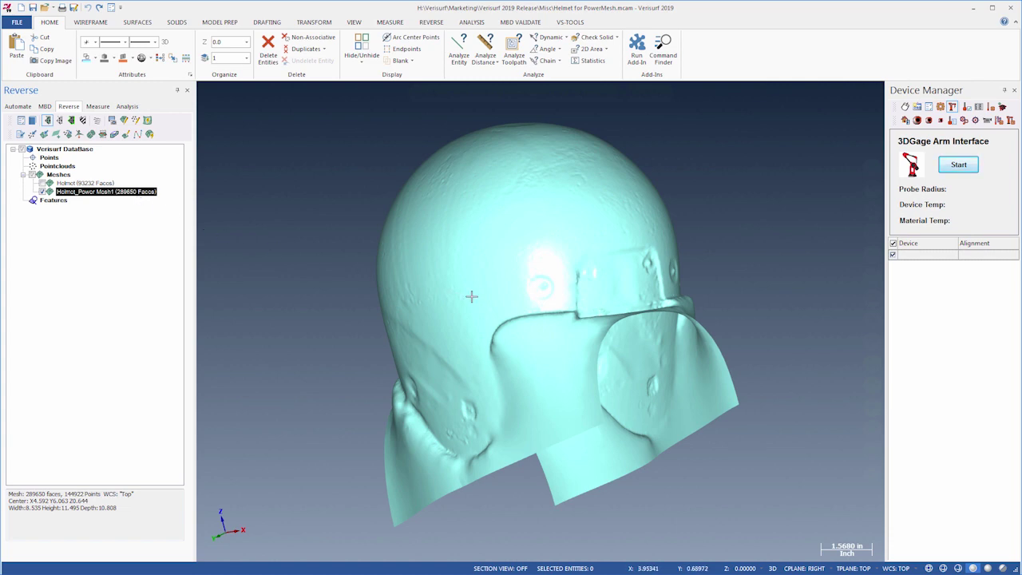
Step: Merge point clouds Helmet_1 through Helmet_4 into one Power Mesh and select the combined mesh
mouse_move(503, 303)
middle_mouse_down()
mouse_move(354, 304)
mouse_move(506, 304)
middle_mouse_up()
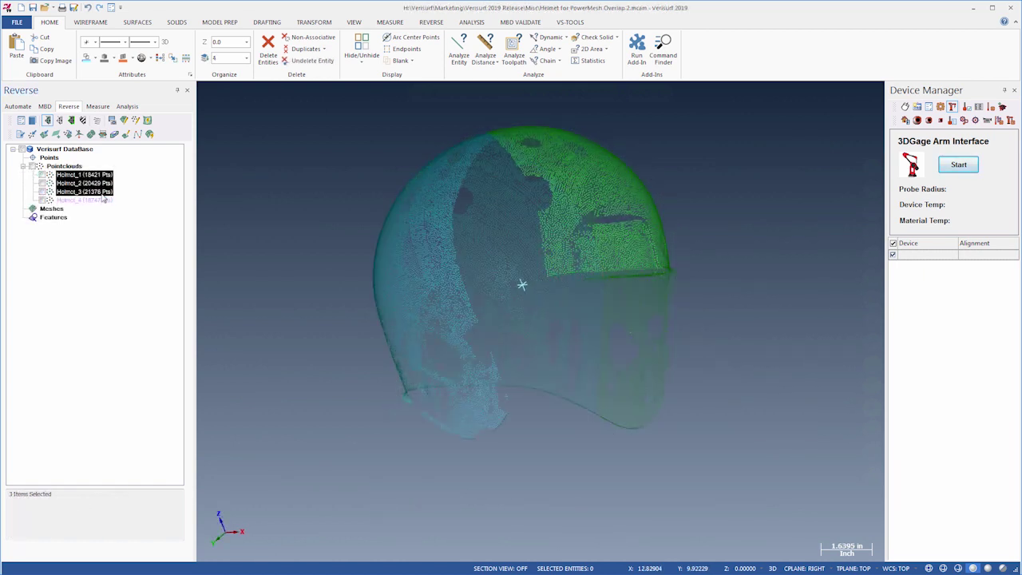
left_click(102, 200, "shift")
right_click(102, 201)
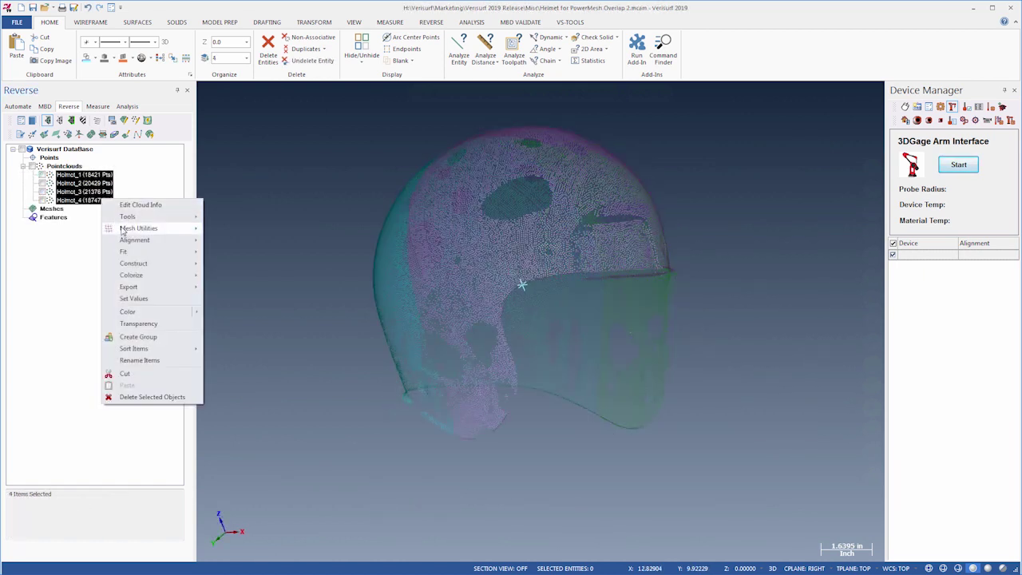
mouse_move(126, 230)
left_click(231, 230)
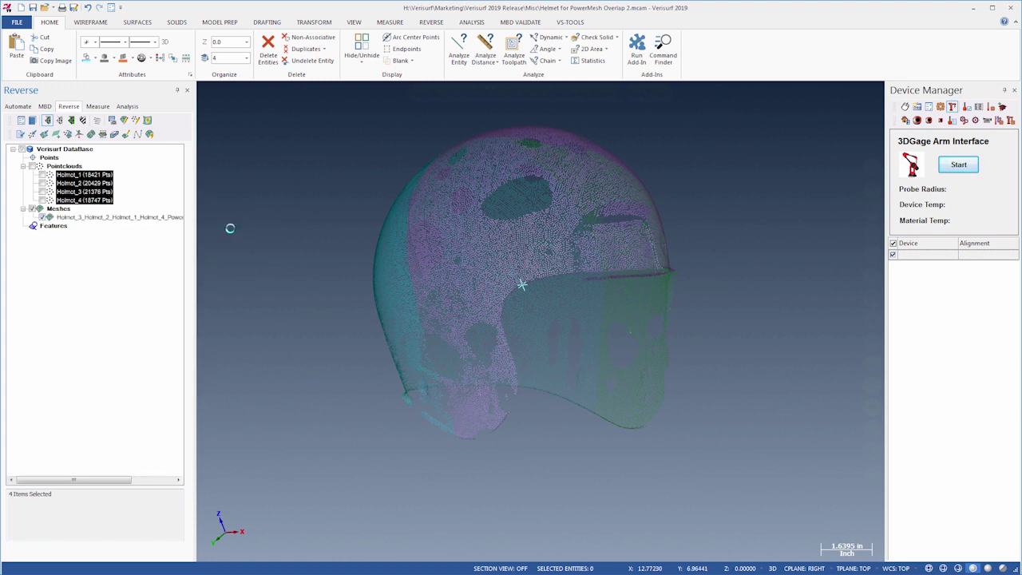
left_click(142, 218)
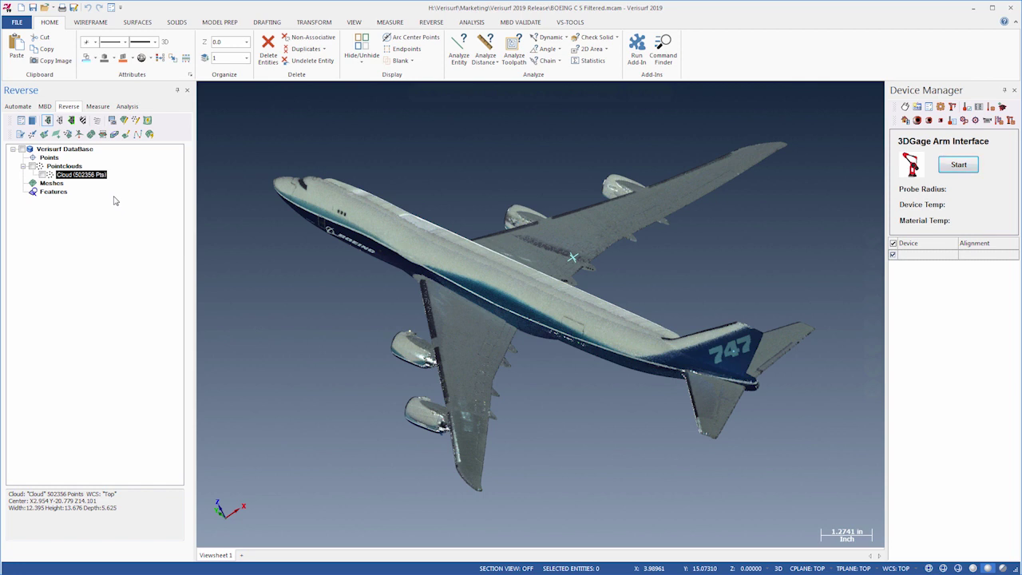
Step: Mesh the Boeing 747 point cloud with 12 neighbours and select the resulting Cloud_Mesh
right_click(101, 175)
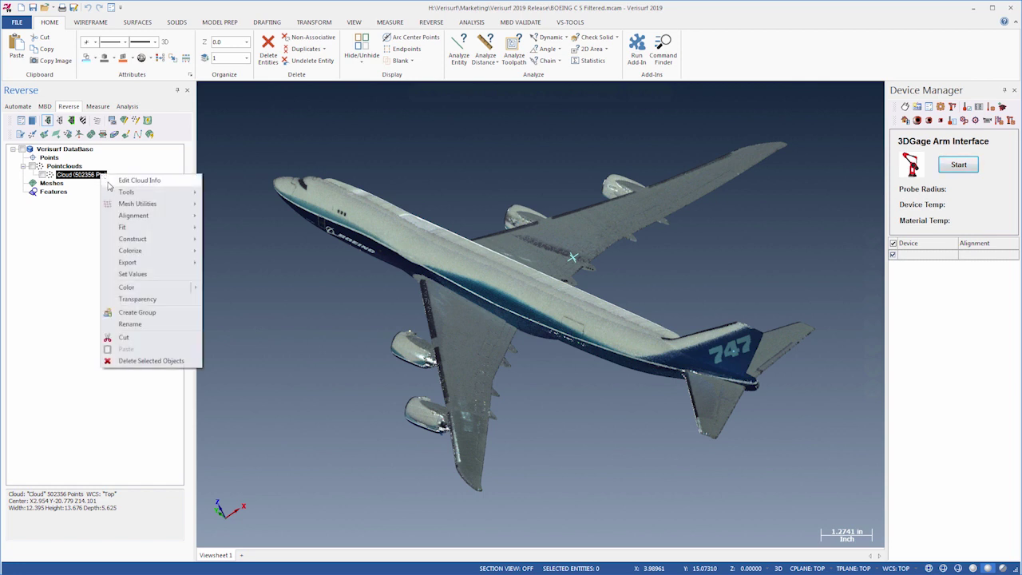
mouse_move(122, 195)
left_click(240, 275)
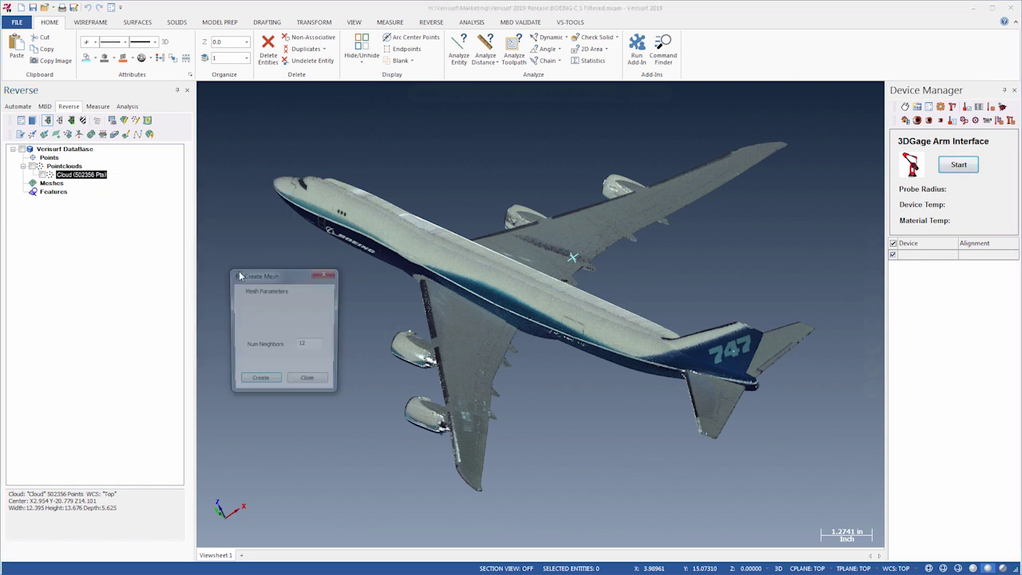
left_click(257, 383)
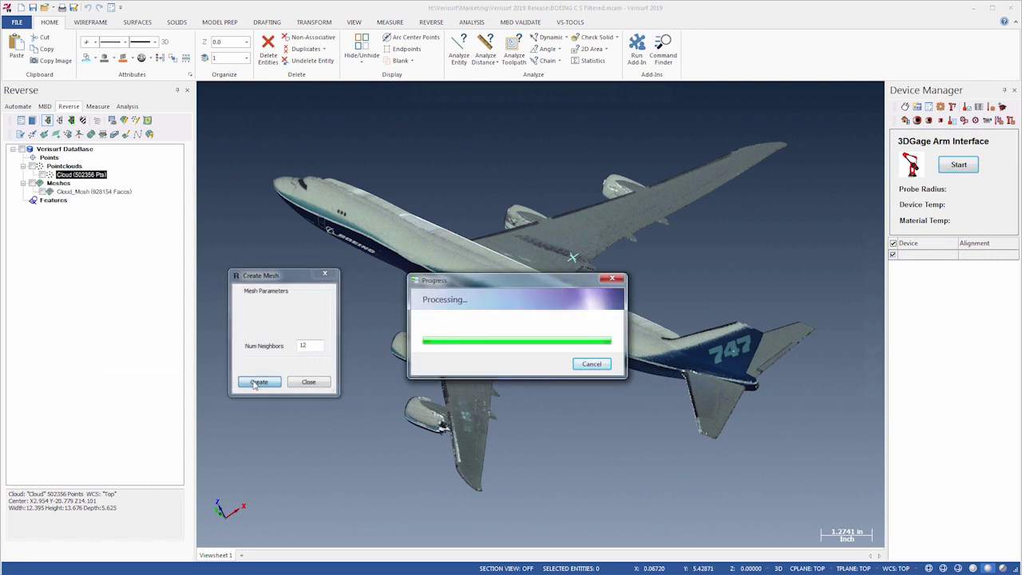
left_click(96, 194)
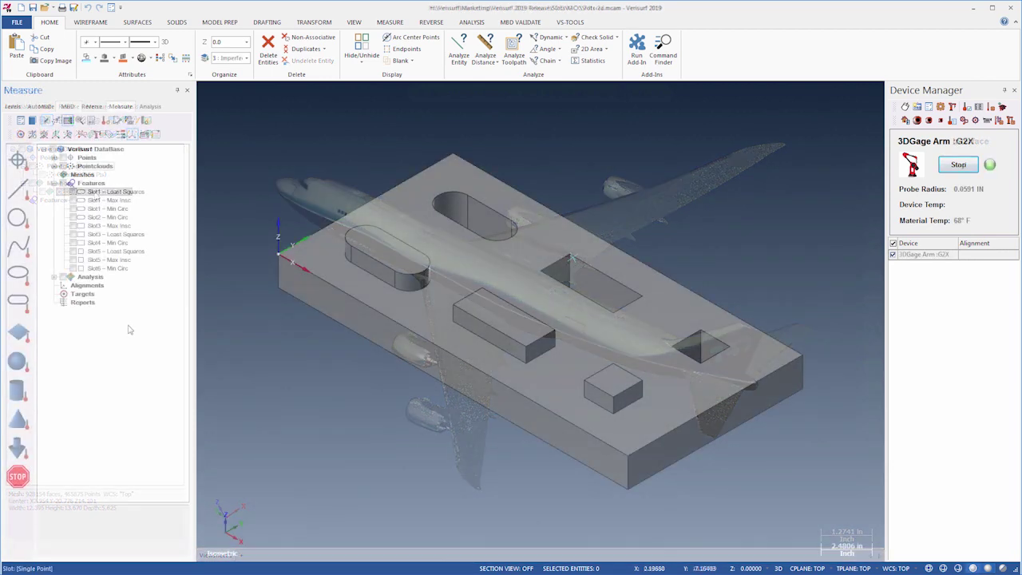
Step: Start a Slot measurement with the obround type and review the available fit methods
left_click(18, 301)
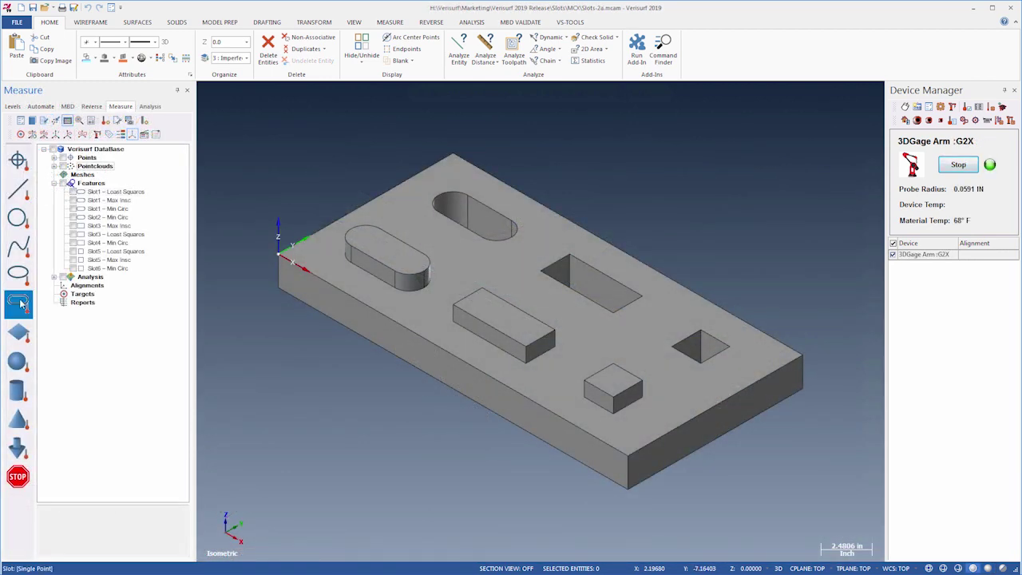
left_click(103, 257)
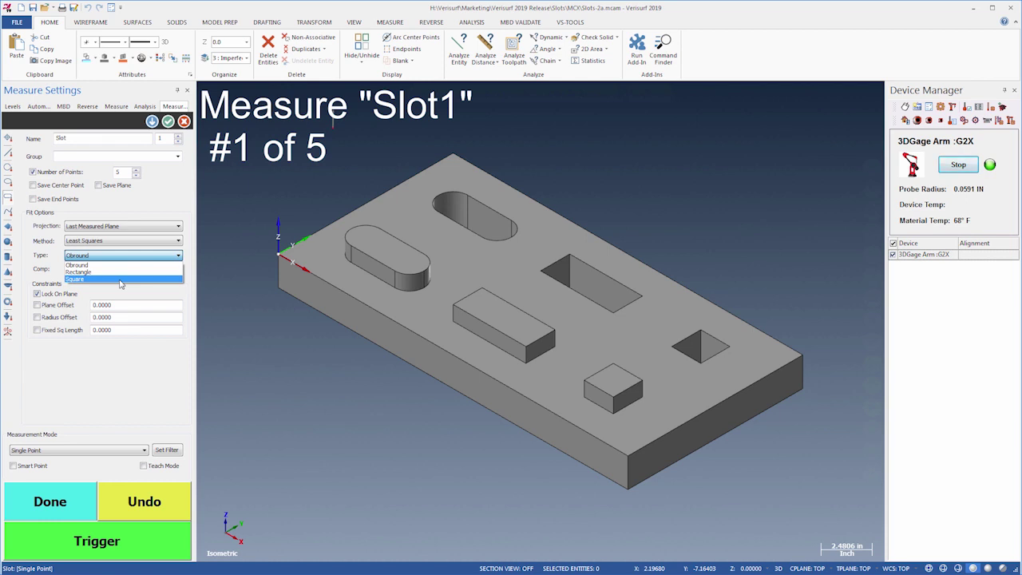
left_click(119, 279)
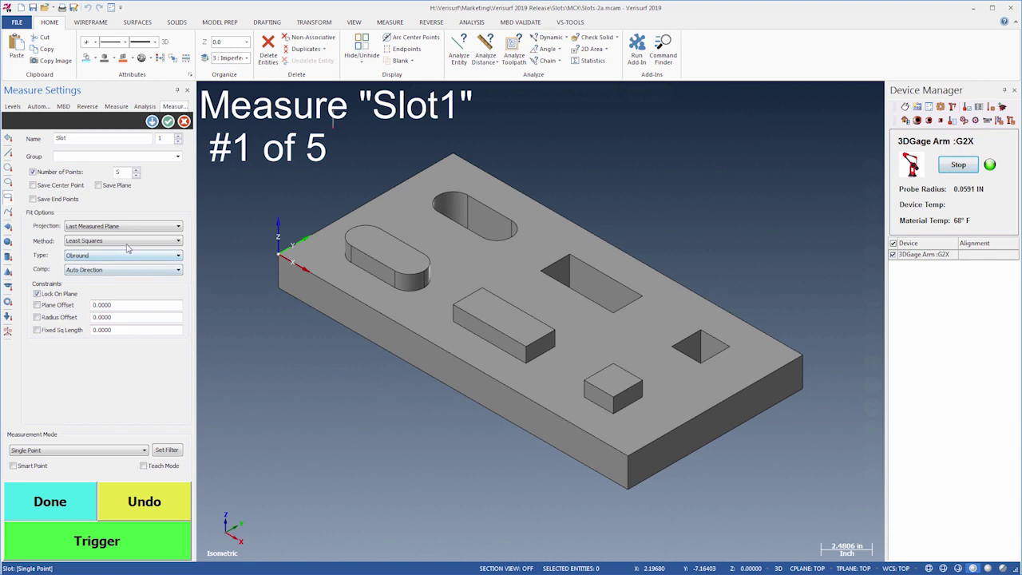
left_click(129, 242)
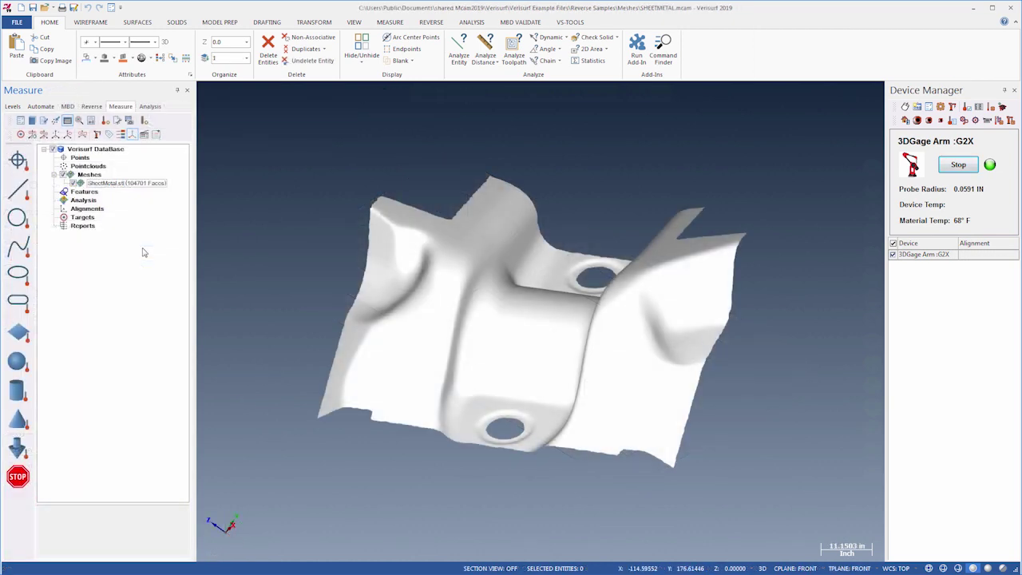
Step: Crop the sheet metal mesh with a box rotated about Y, trimming its right and left edges
right_click(132, 185)
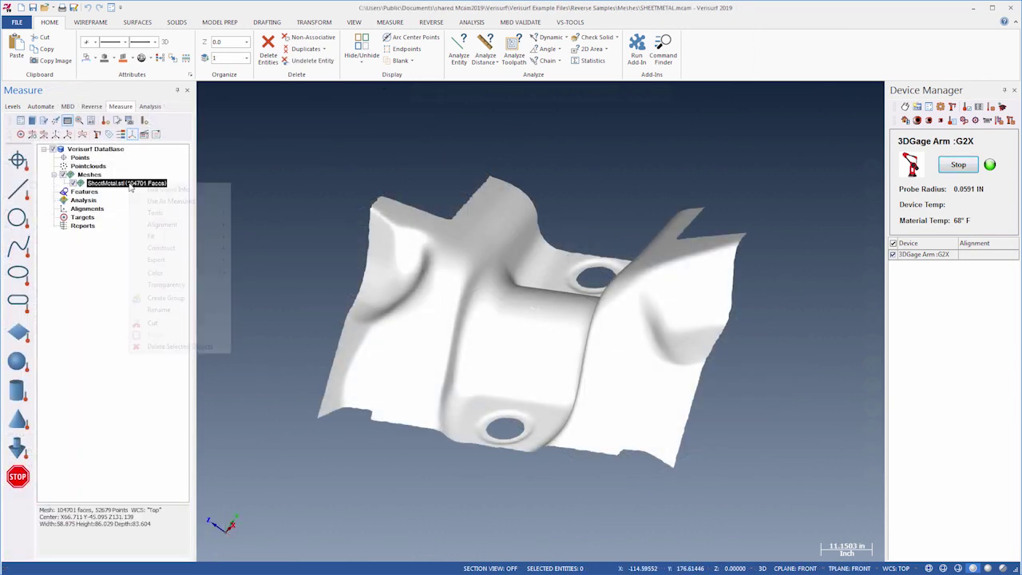
mouse_move(162, 216)
left_click(258, 214)
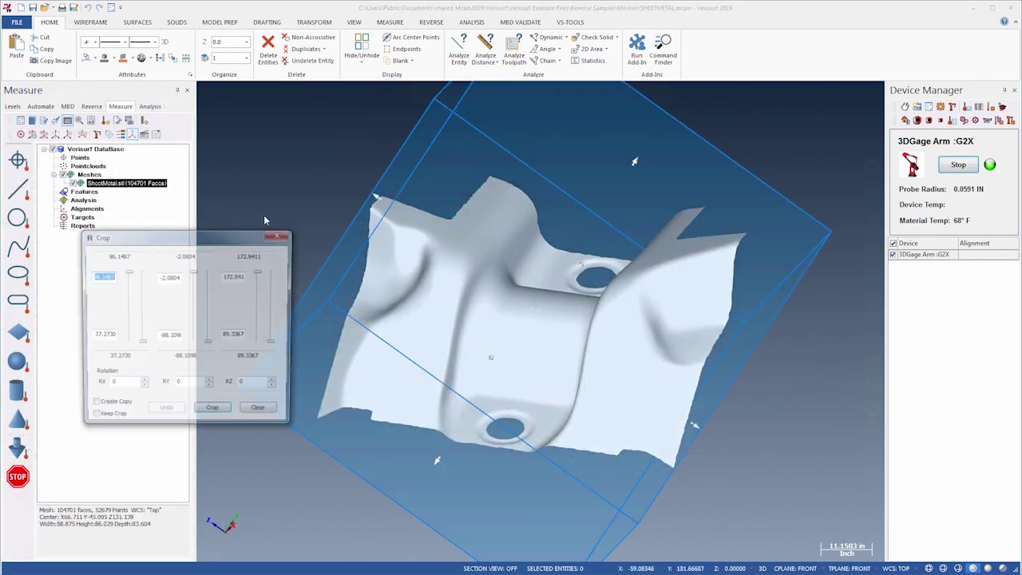
double_click(191, 384)
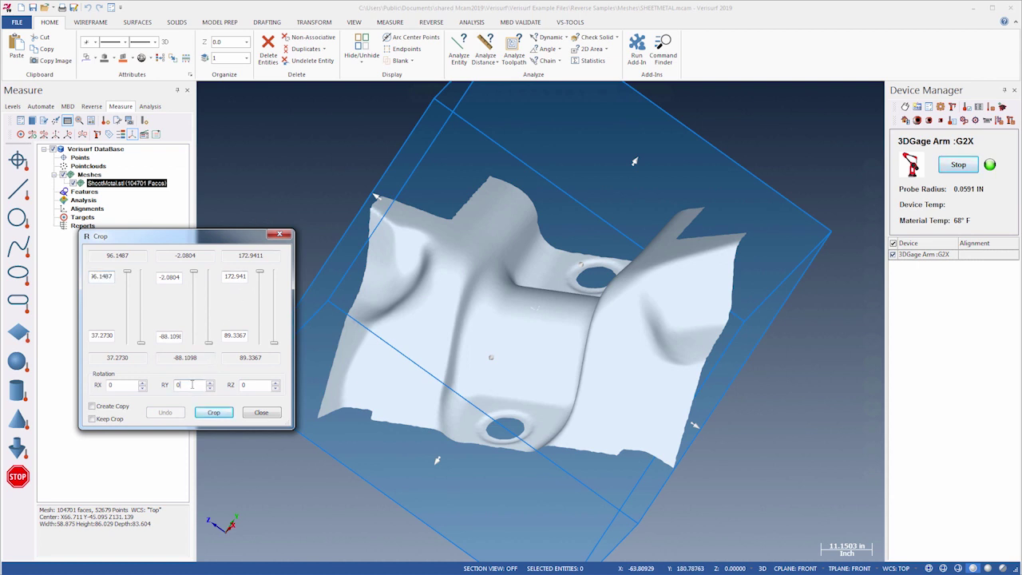
type("30")
scroll(192, 384, "up", 5)
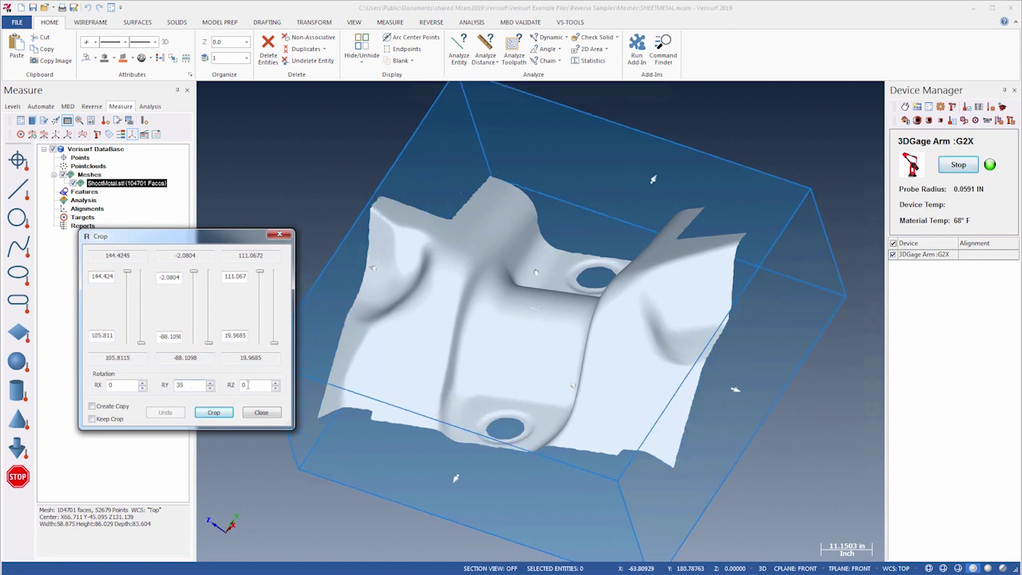
scroll(251, 384, "down", 20)
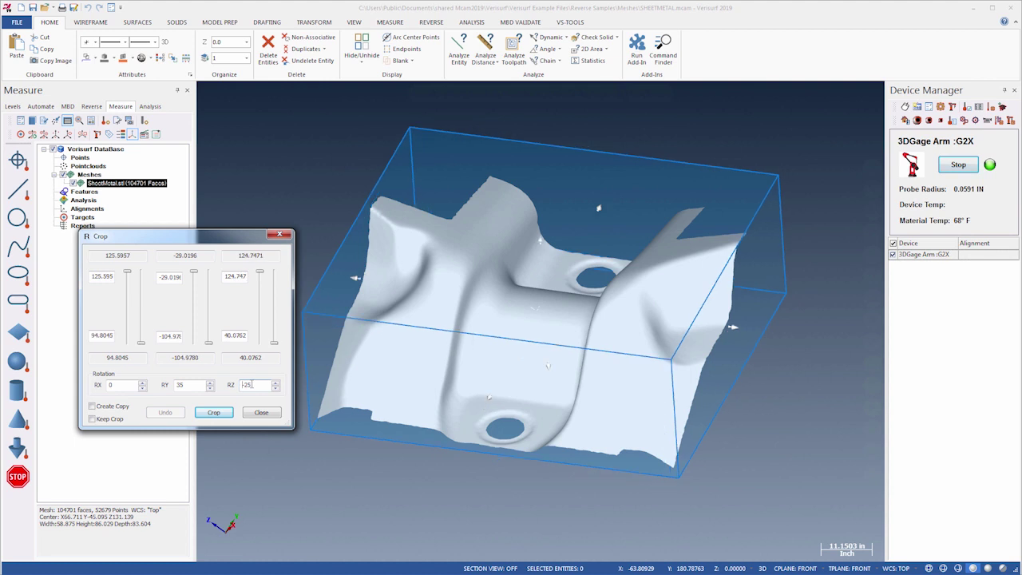
left_click_drag(274, 345, 274, 342)
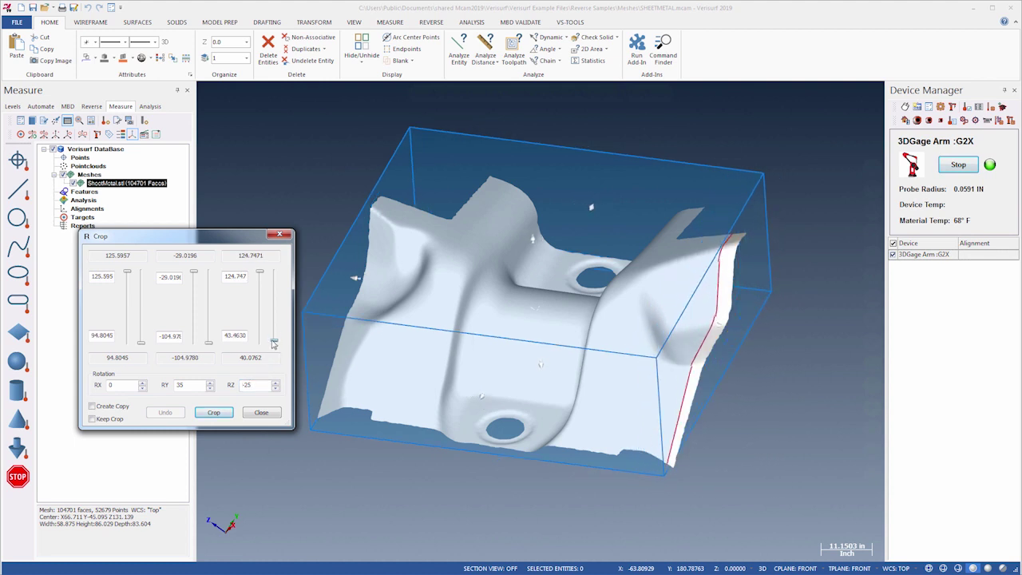
left_click_drag(259, 273, 260, 277)
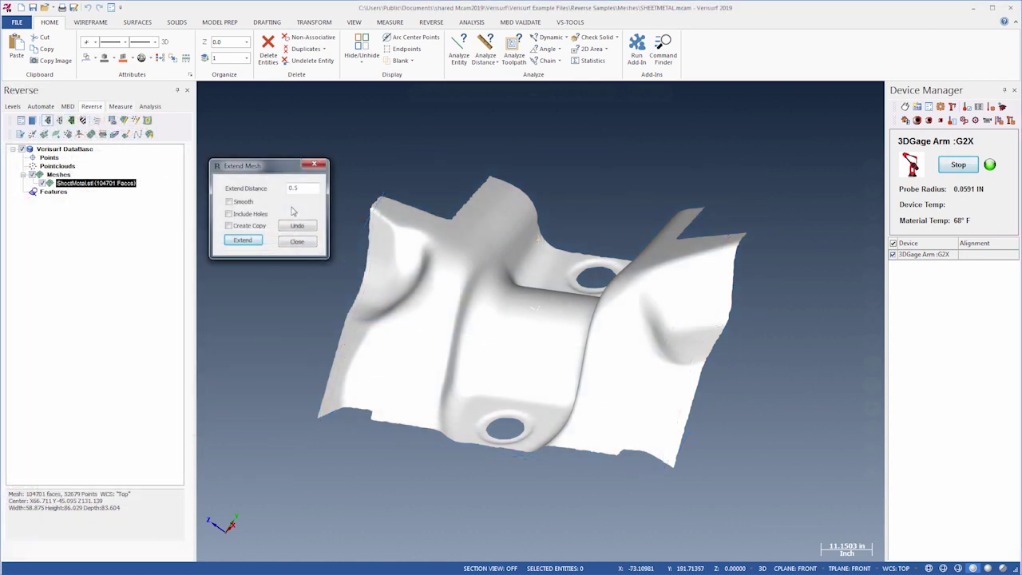
Step: Extend the mesh twice by 0.5 with holes included, then undo both extensions
left_click(229, 214)
left_click(242, 241)
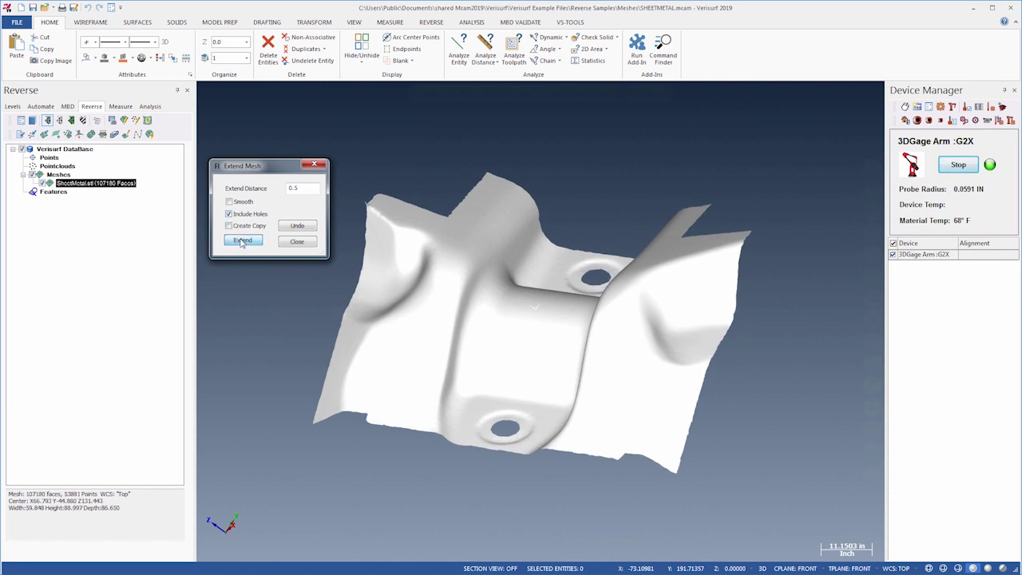
left_click(242, 241)
left_click(289, 230)
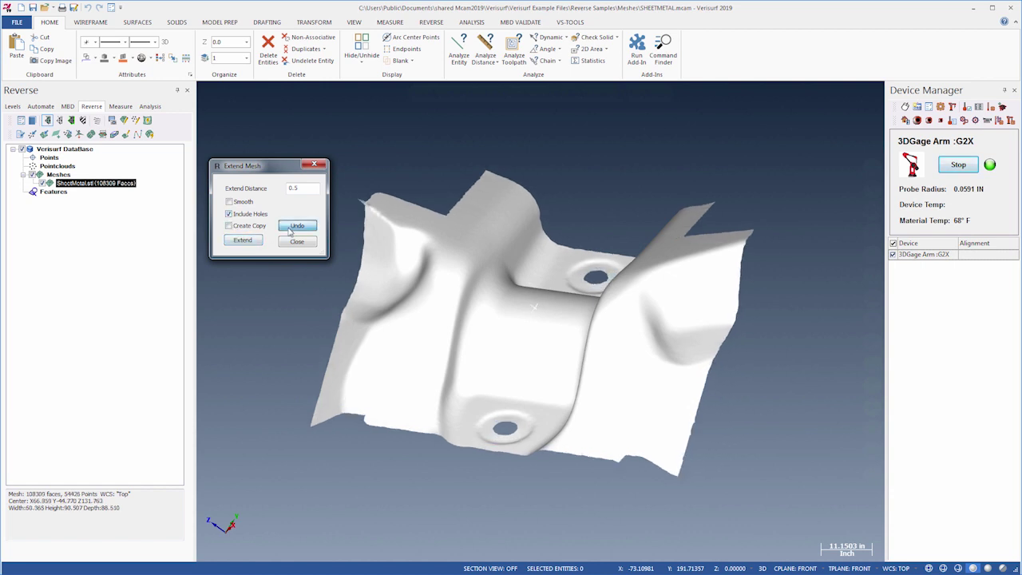
left_click(289, 231)
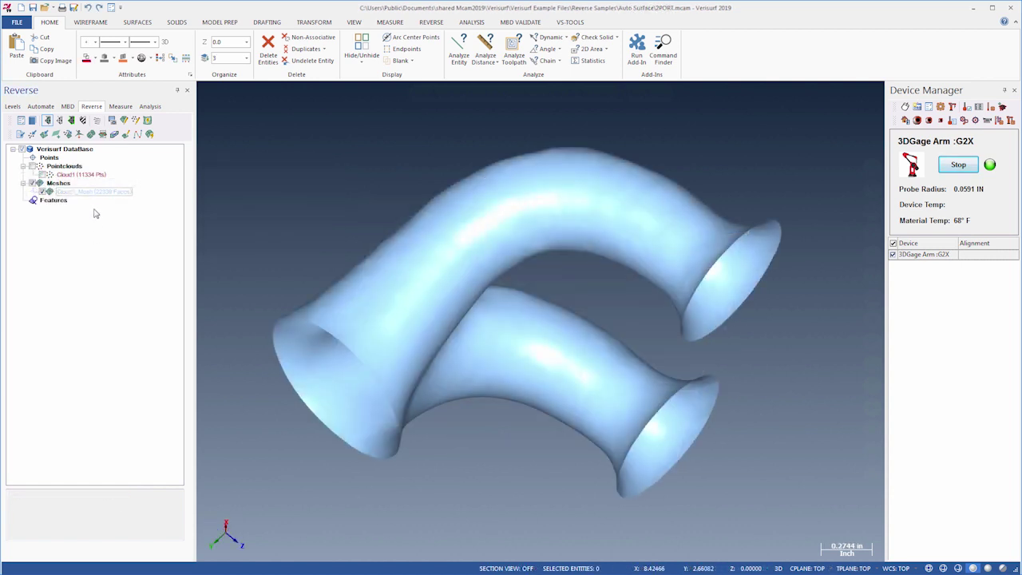
Step: Export edge splines from the open ends of Cloud1_Mesh and the TURBO ELBOW mesh
right_click(99, 195)
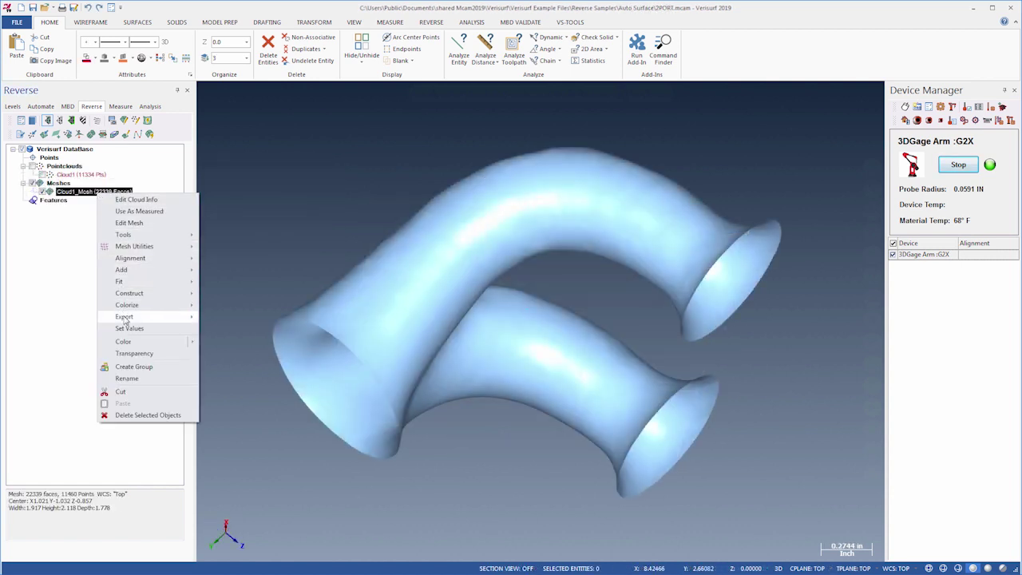
left_click(233, 366)
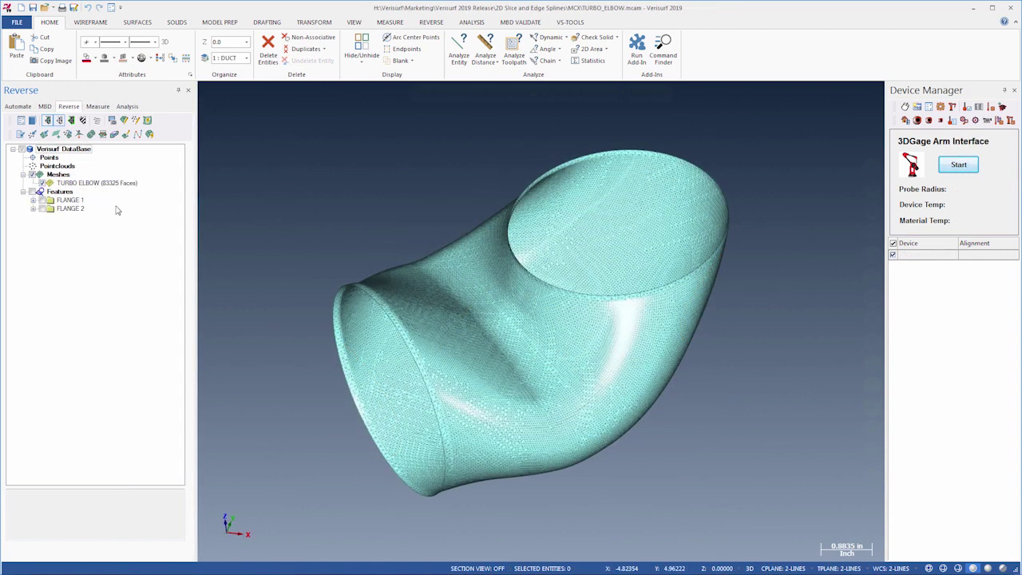
left_click(104, 184)
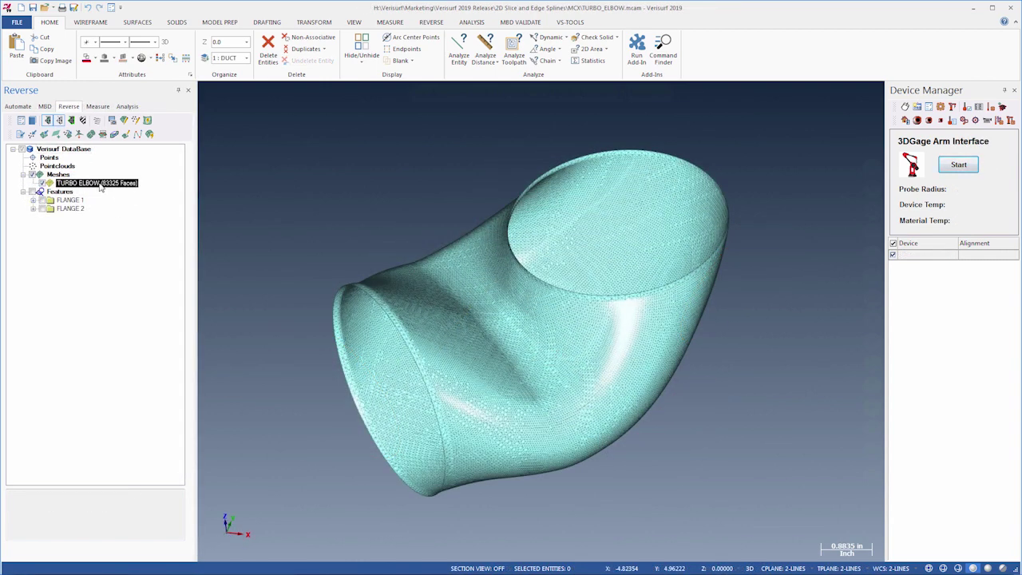
right_click(104, 184)
mouse_move(131, 307)
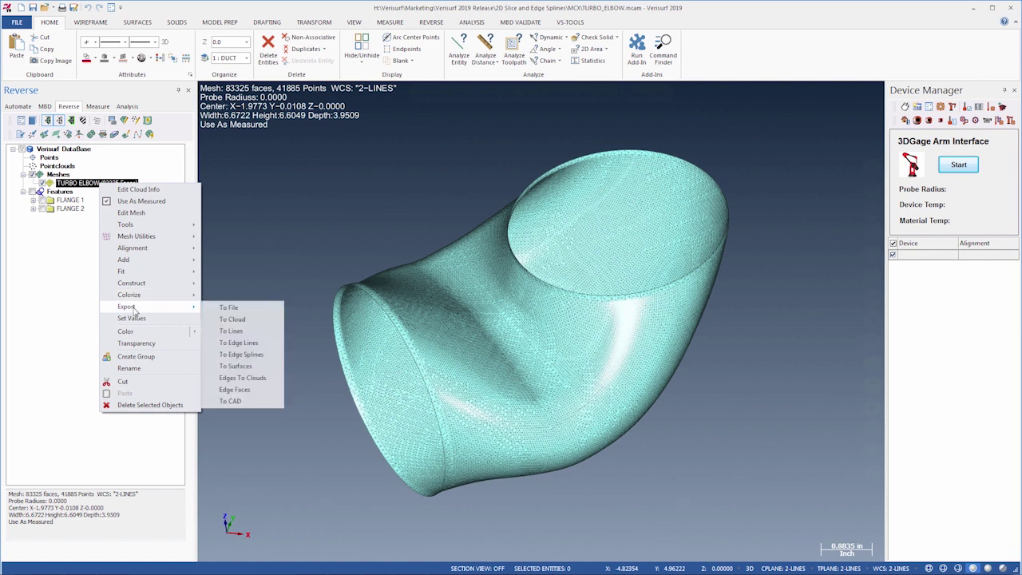
left_click(241, 352)
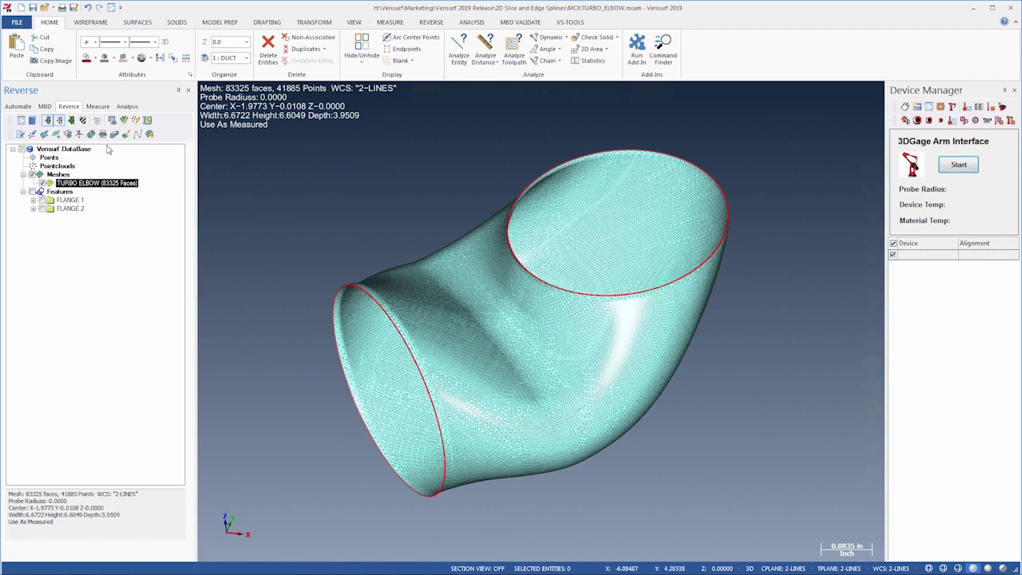
left_click(103, 134)
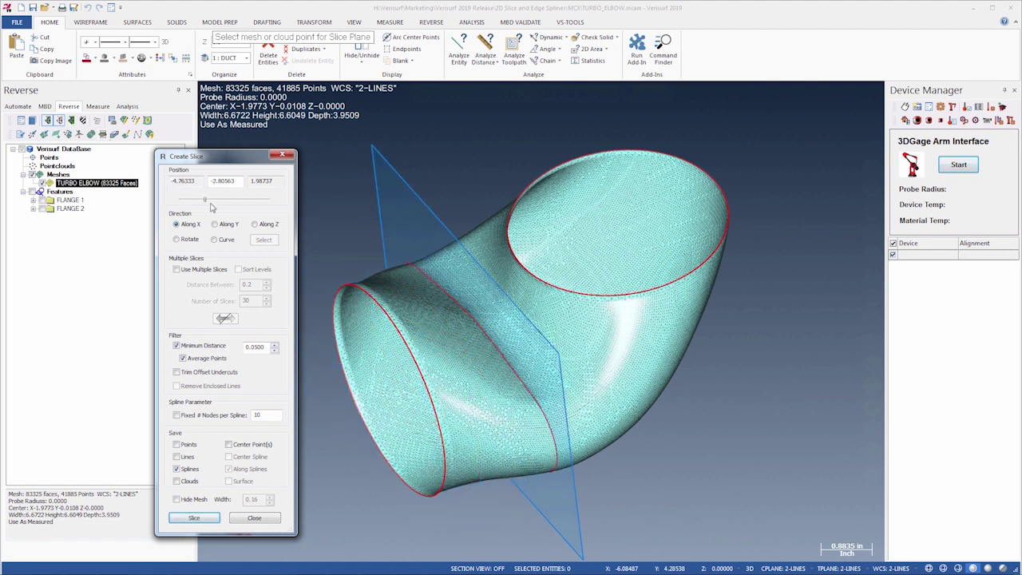
Step: Switch slicing to 2D, cut four cross-section splines through the elbow, then hide the mesh
left_click_drag(181, 204, 178, 205)
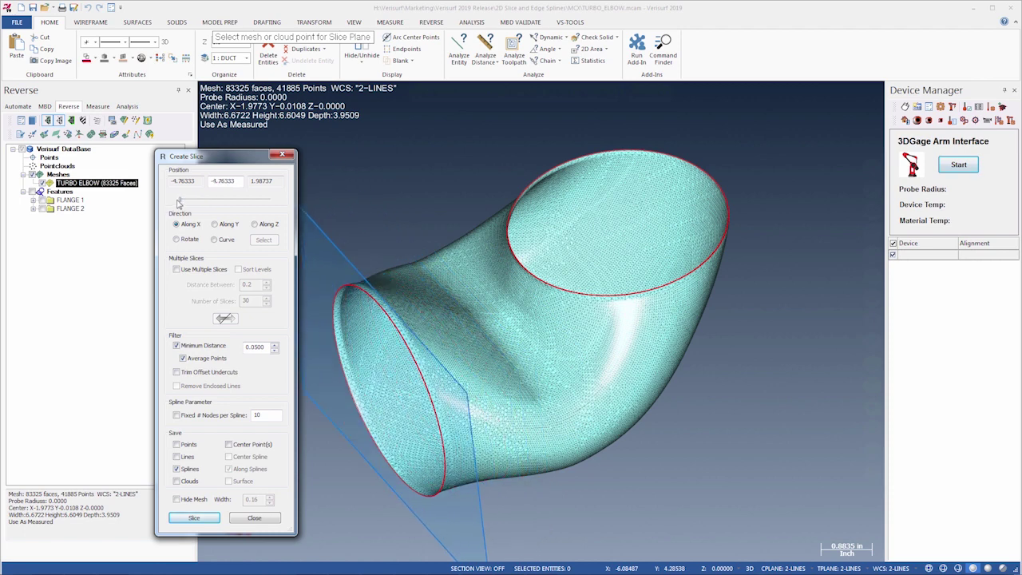
left_click(751, 569)
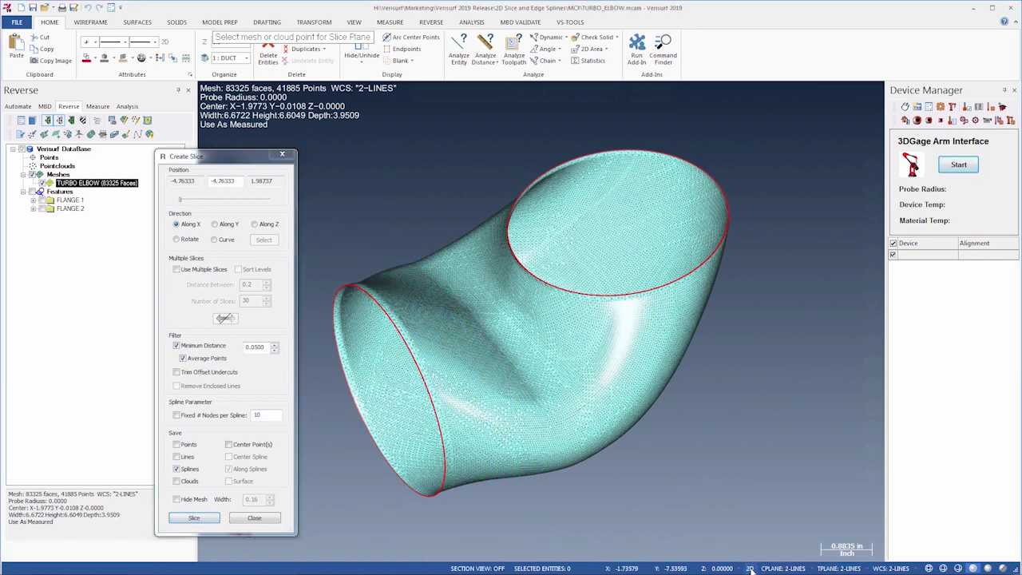
left_click(750, 568)
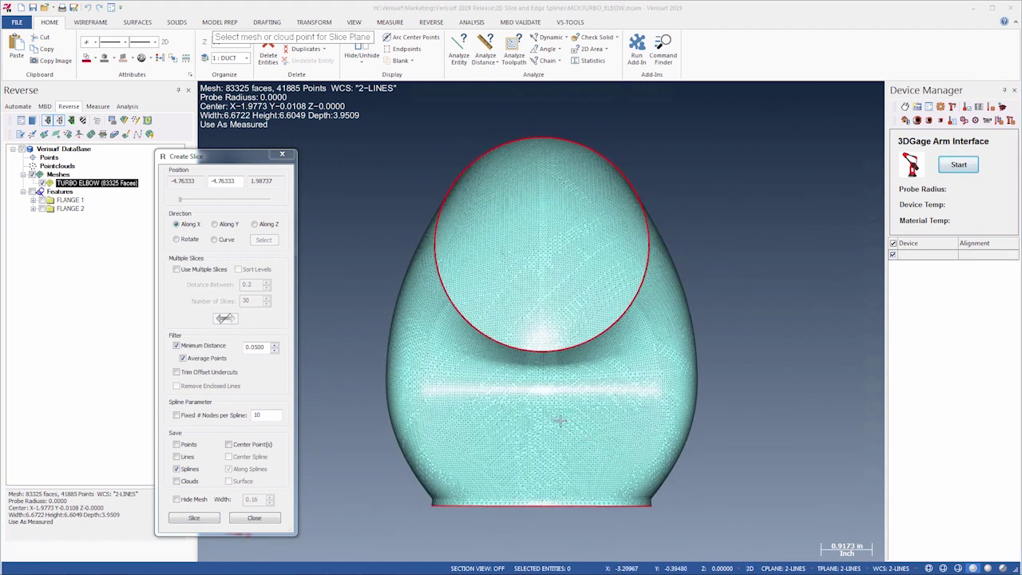
left_click(542, 408)
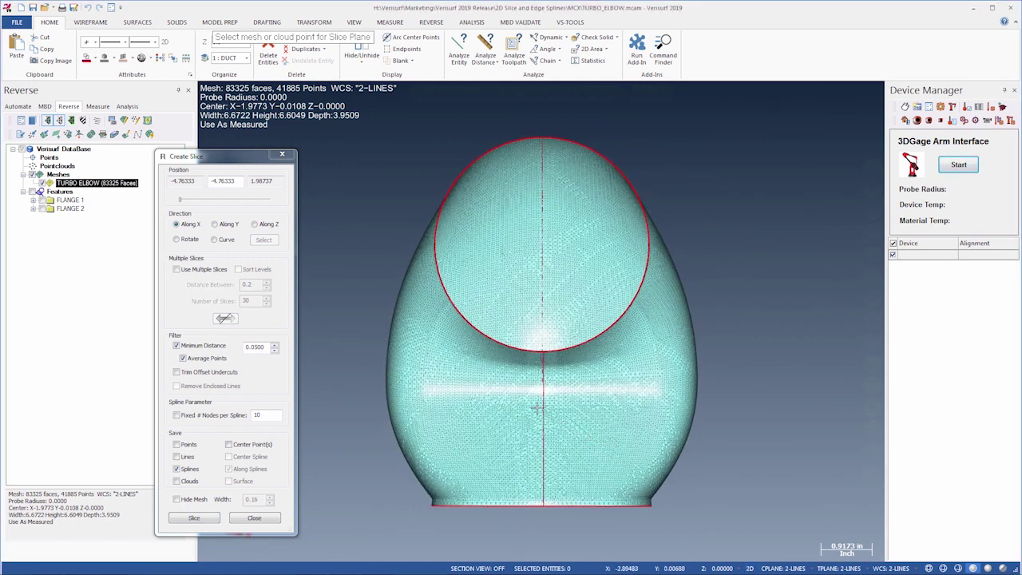
left_click(194, 518)
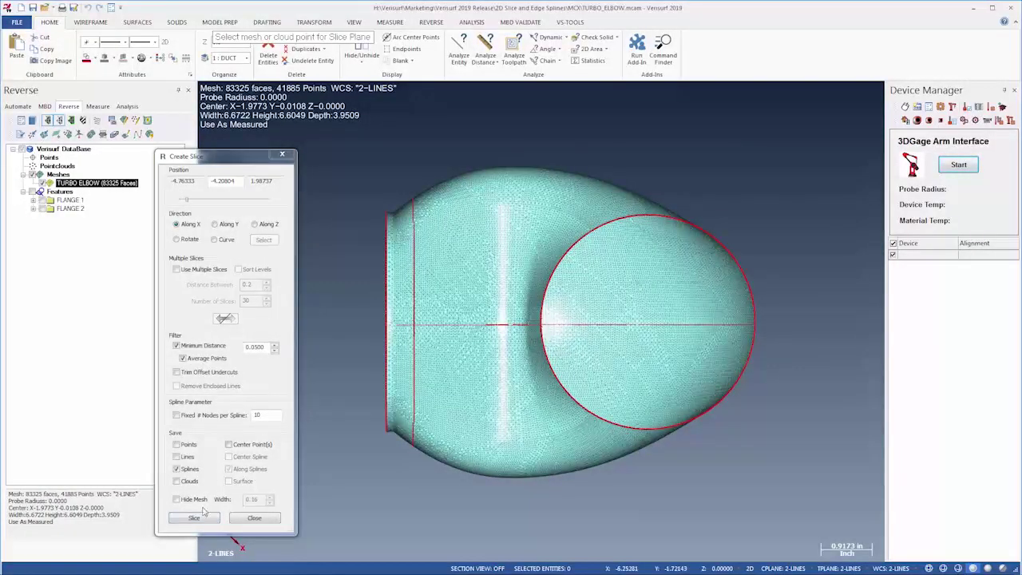
left_click(203, 515)
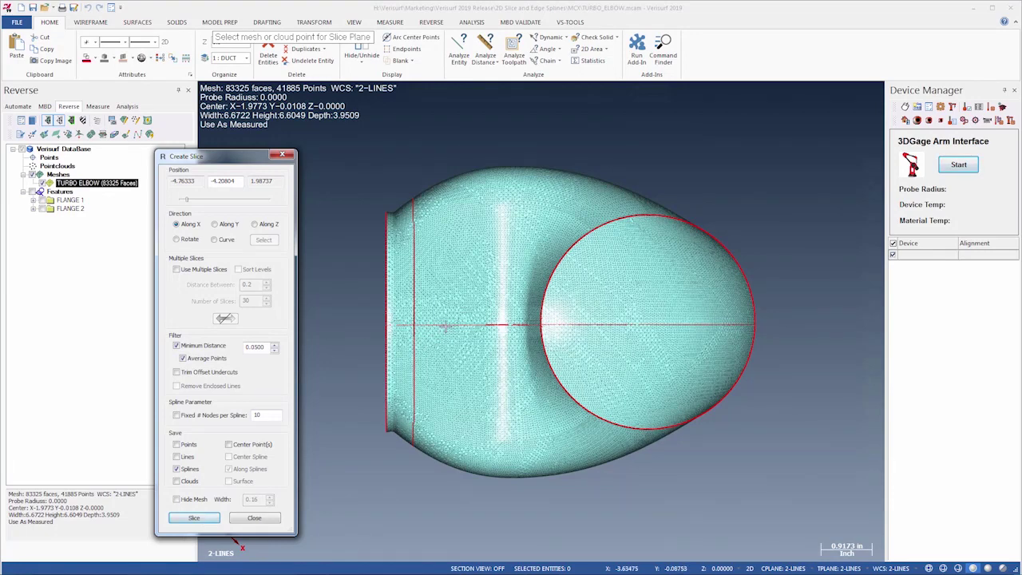
left_click(200, 519)
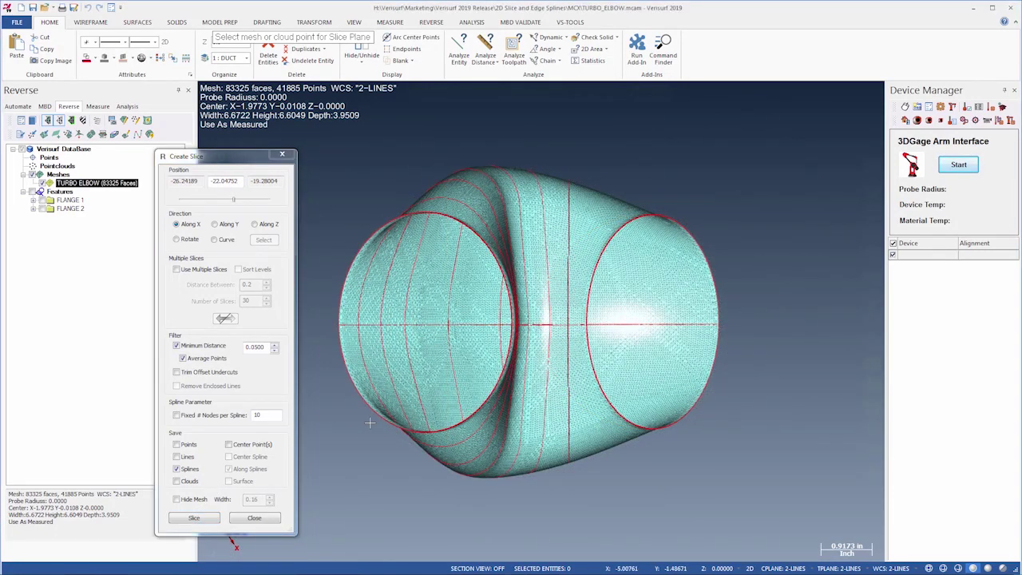
left_click(199, 519)
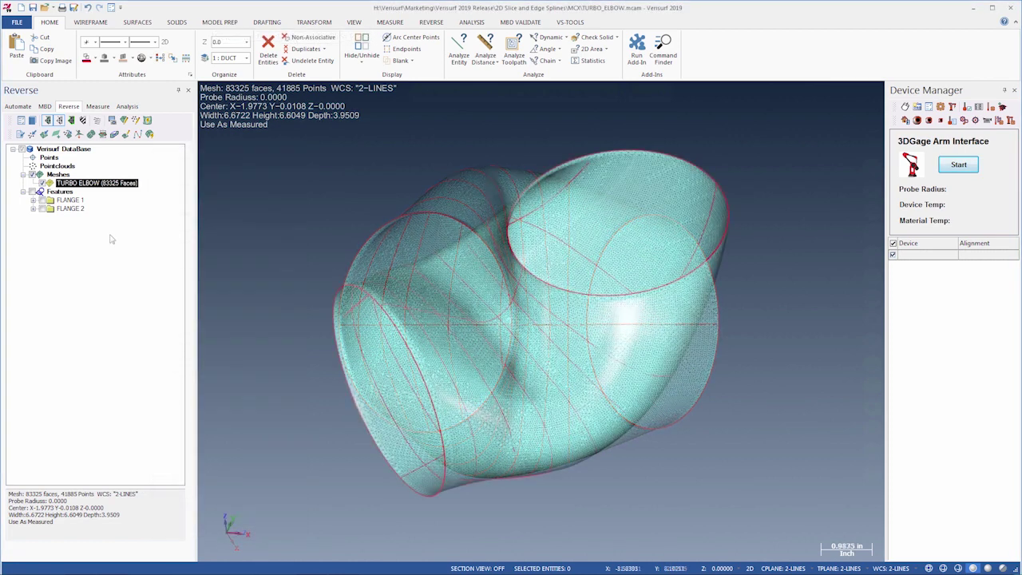
left_click(42, 182)
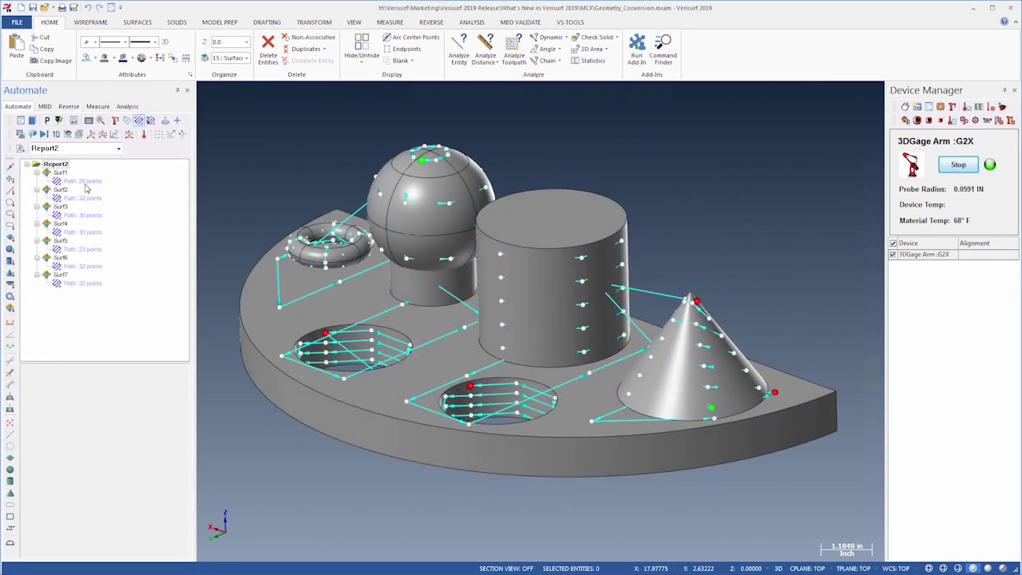
Step: Convert Surf1 into a torus feature and Surf2 into a sphere feature
right_click(64, 173)
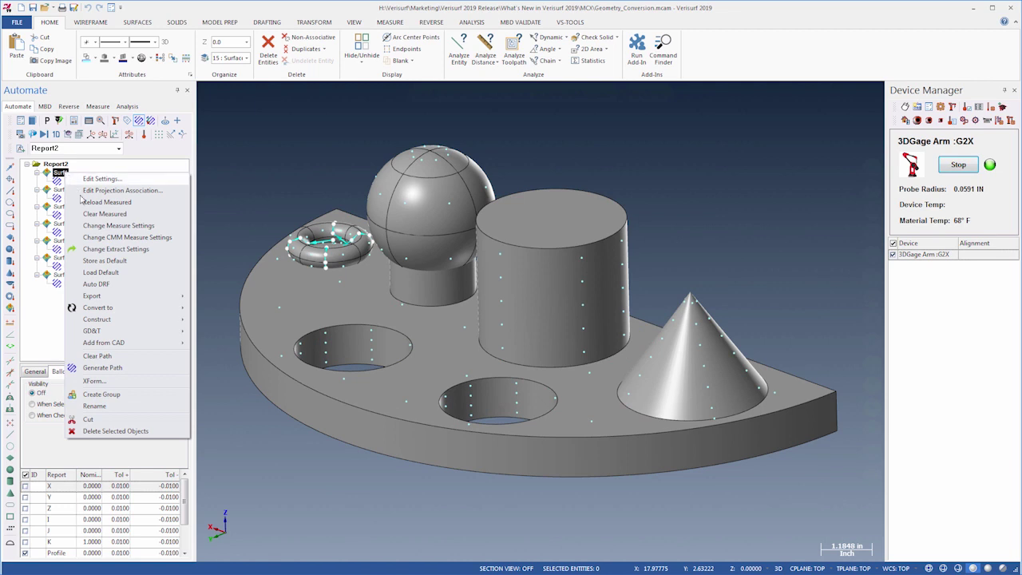
mouse_move(104, 310)
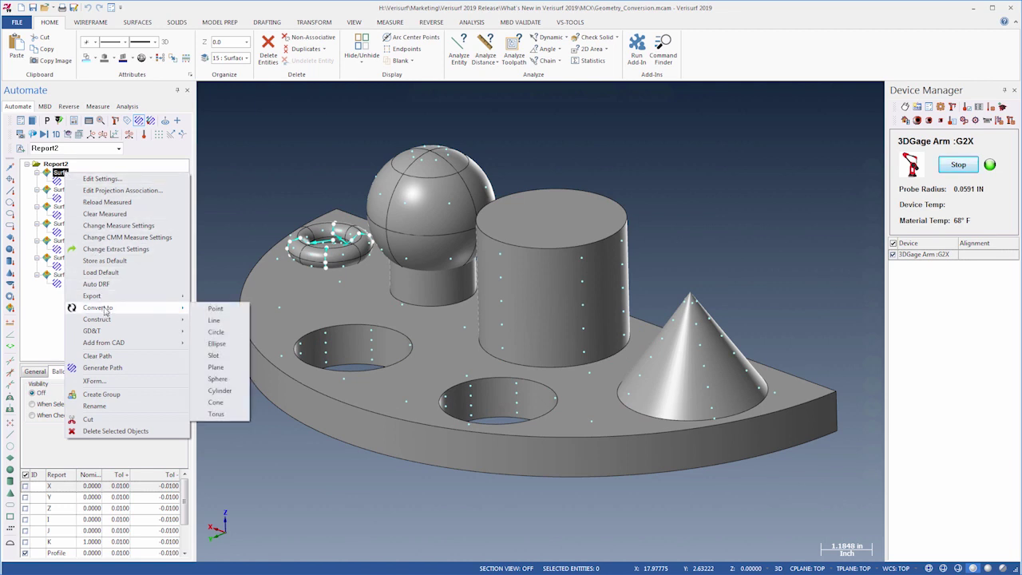
left_click(215, 414)
right_click(60, 189)
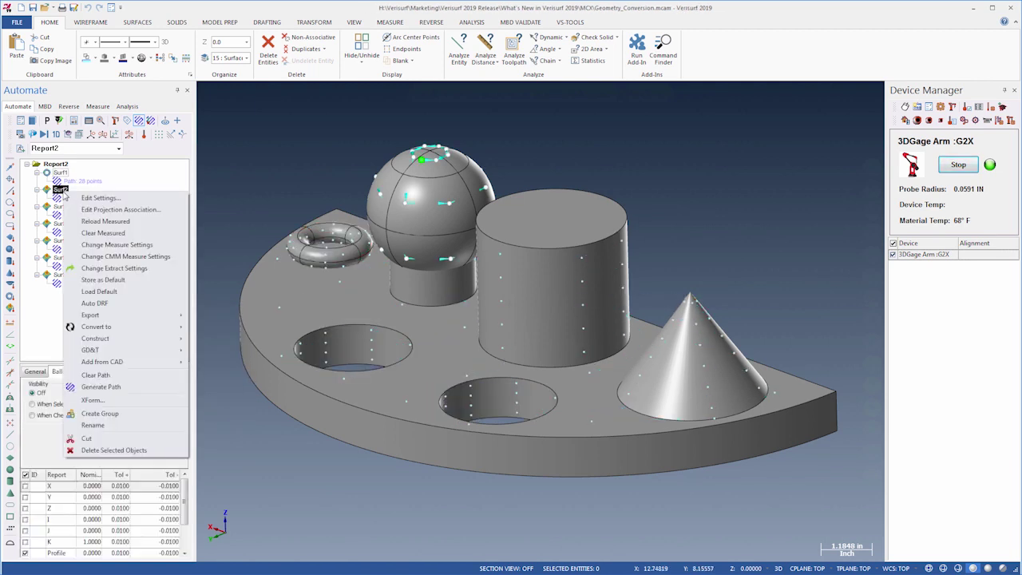
mouse_move(96, 326)
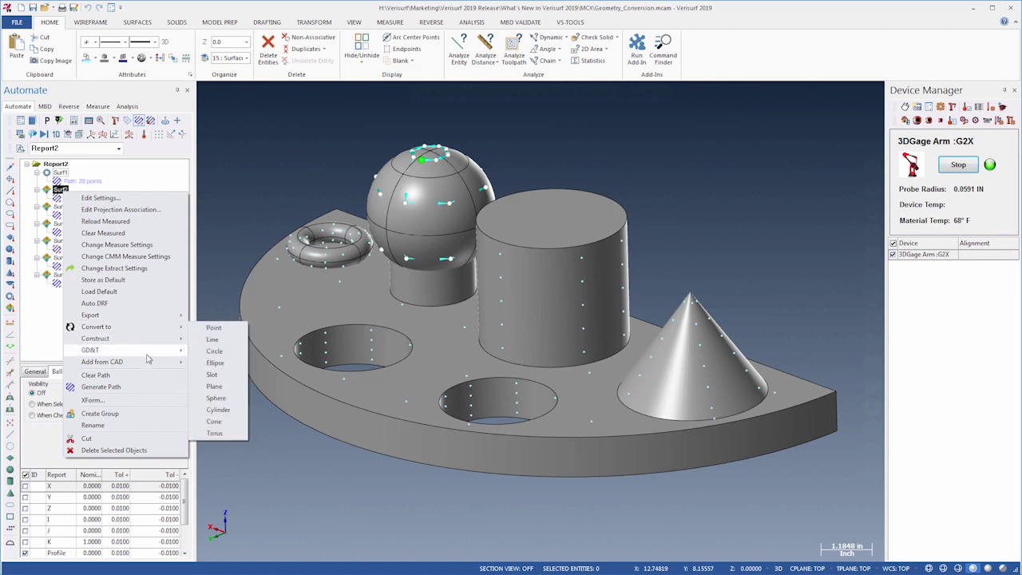
left_click(218, 396)
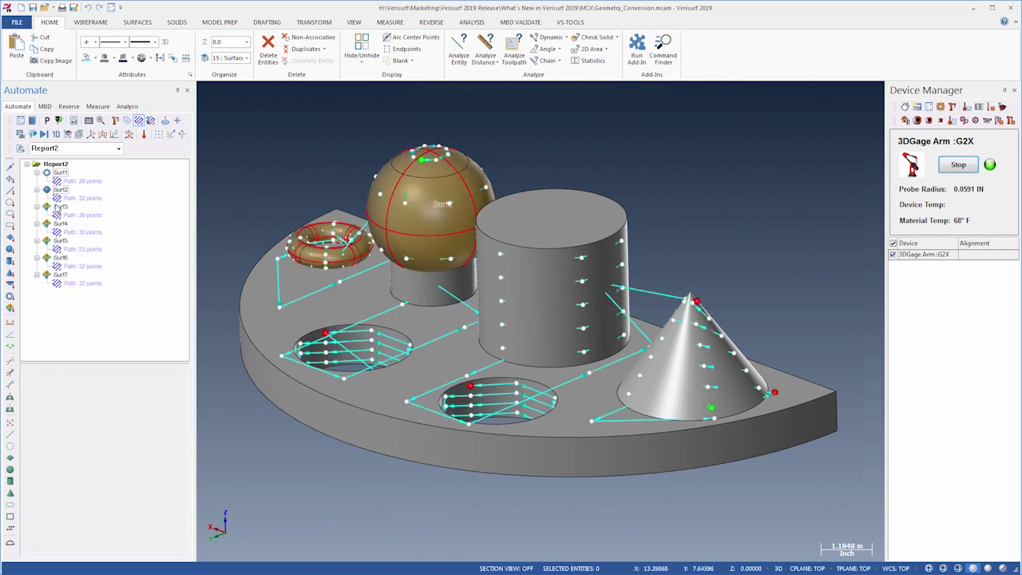
Step: Convert Surf3 to a cylinder, Surf4 to a cone and Surf5 to a plane
right_click(57, 207)
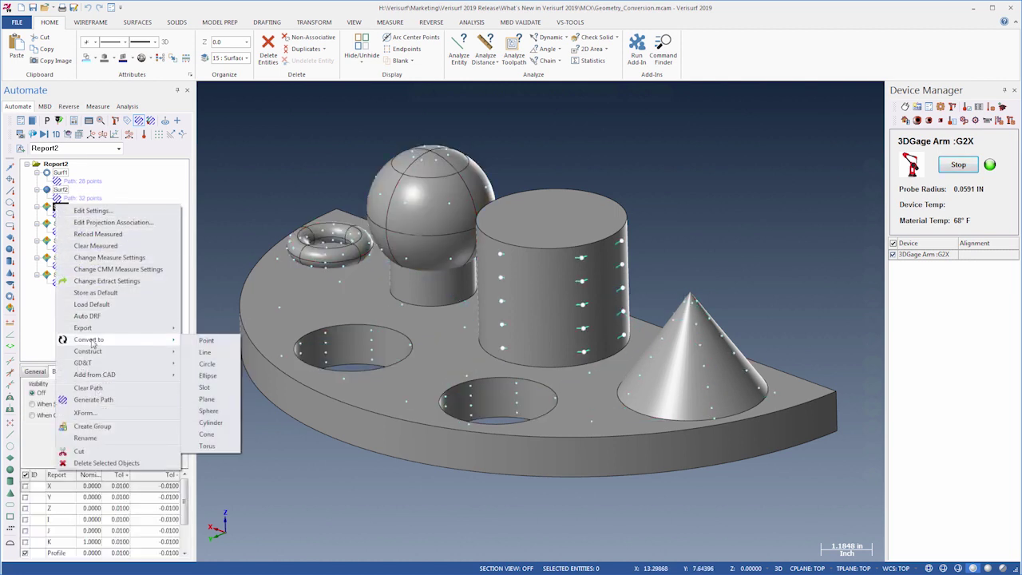
left_click(211, 424)
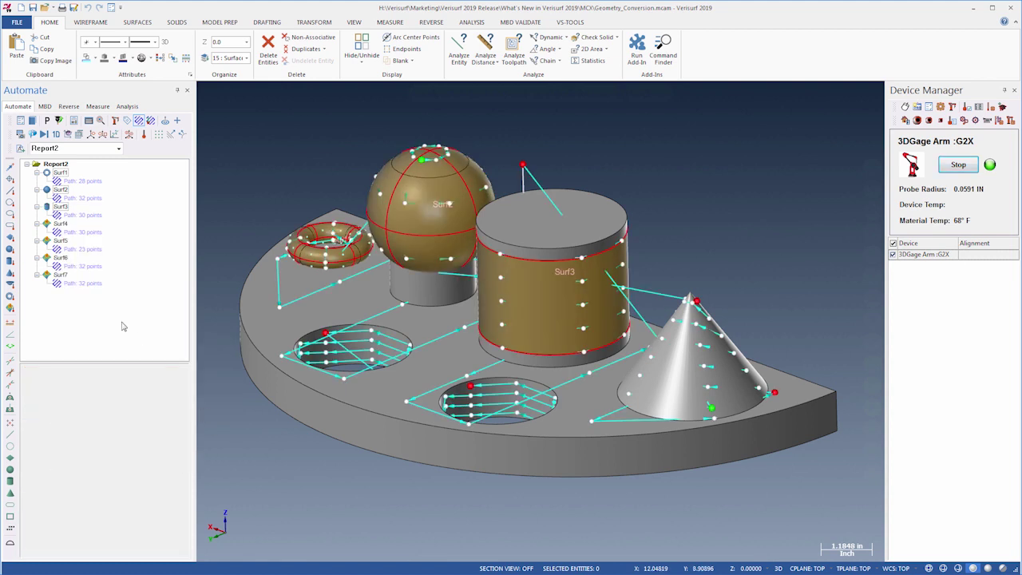
right_click(59, 224)
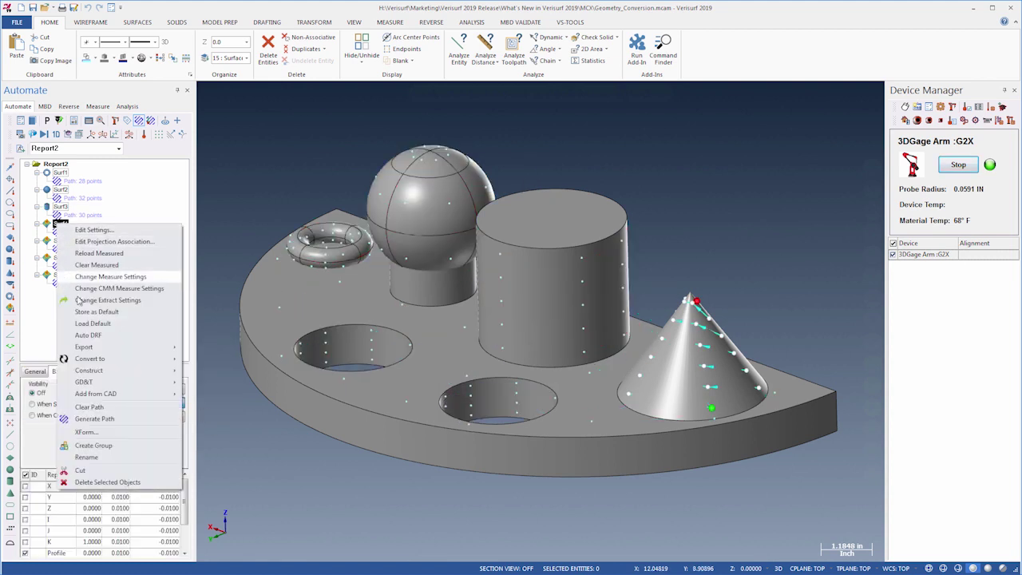
mouse_move(97, 362)
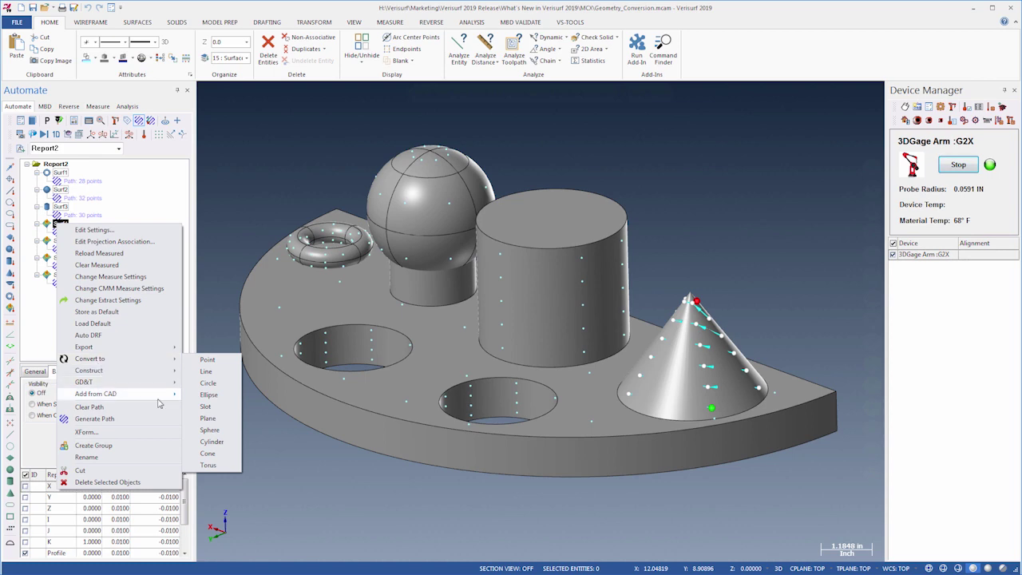
left_click(209, 453)
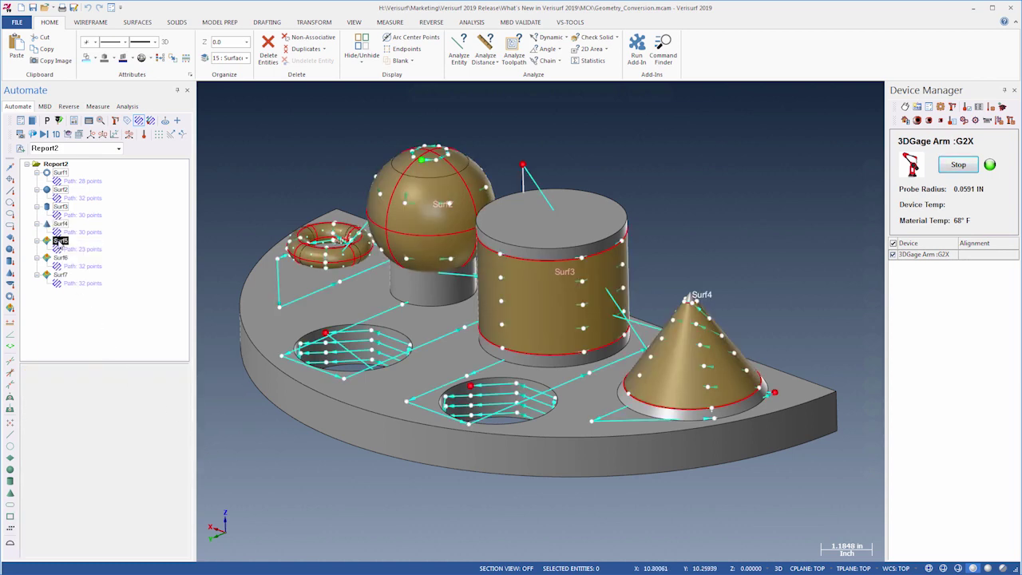
right_click(60, 240)
mouse_move(95, 377)
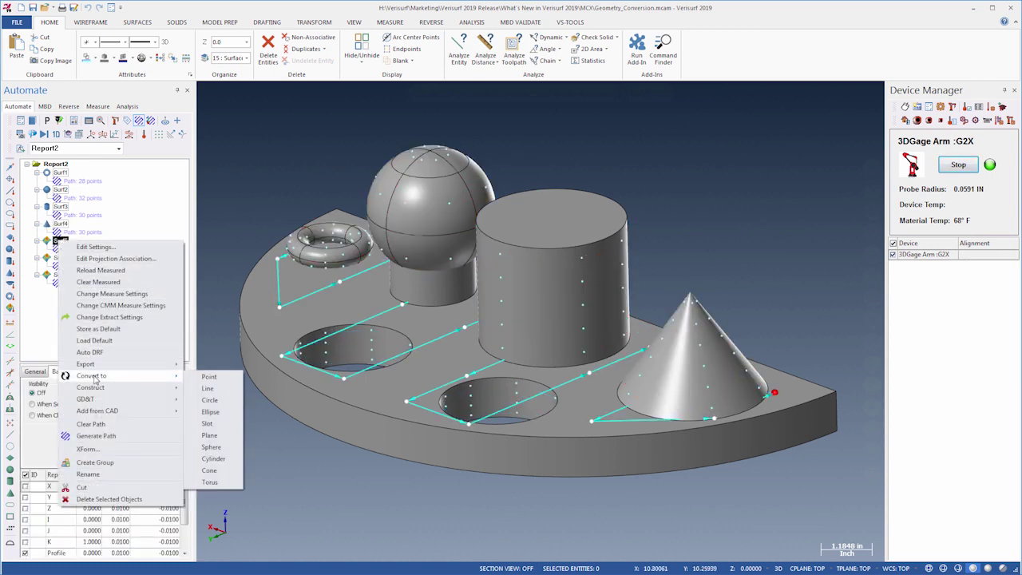
left_click(205, 440)
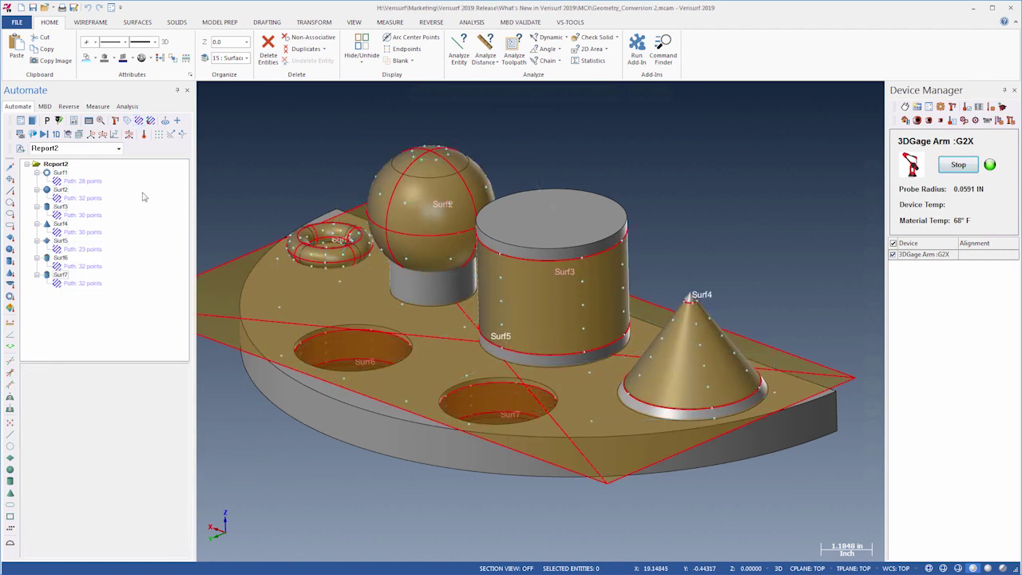
Step: Select Surf2–Surf4 to show their balloons and save a part screenshot into the report
left_click_drag(142, 192, 61, 227)
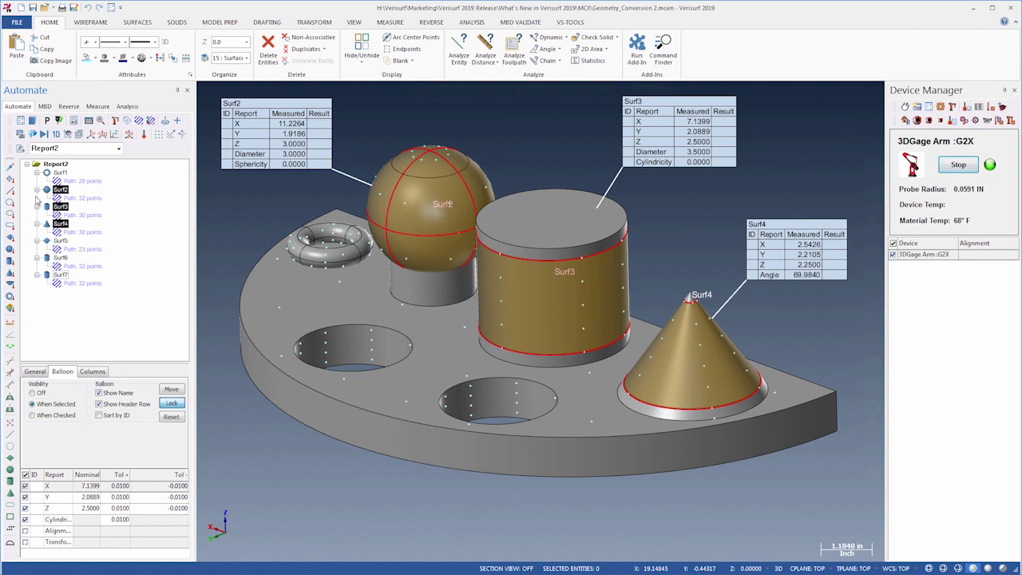
left_click(21, 134)
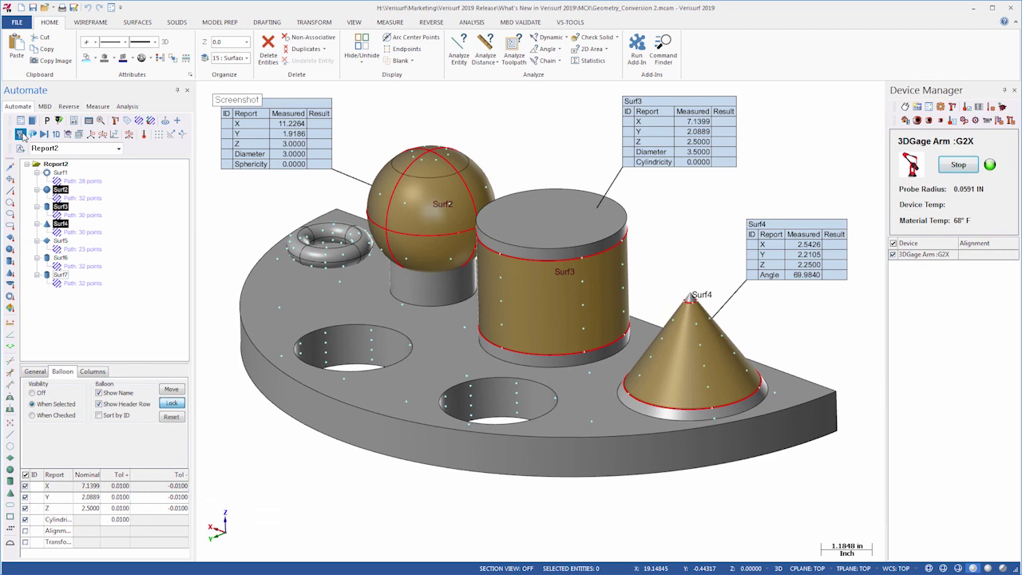
scroll(457, 318, "down", 2)
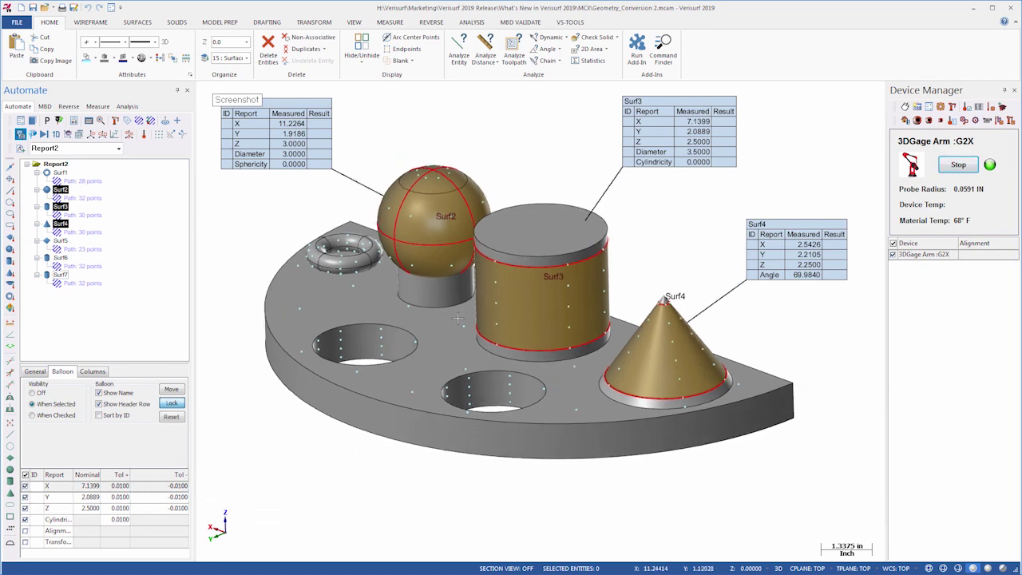
key("Return")
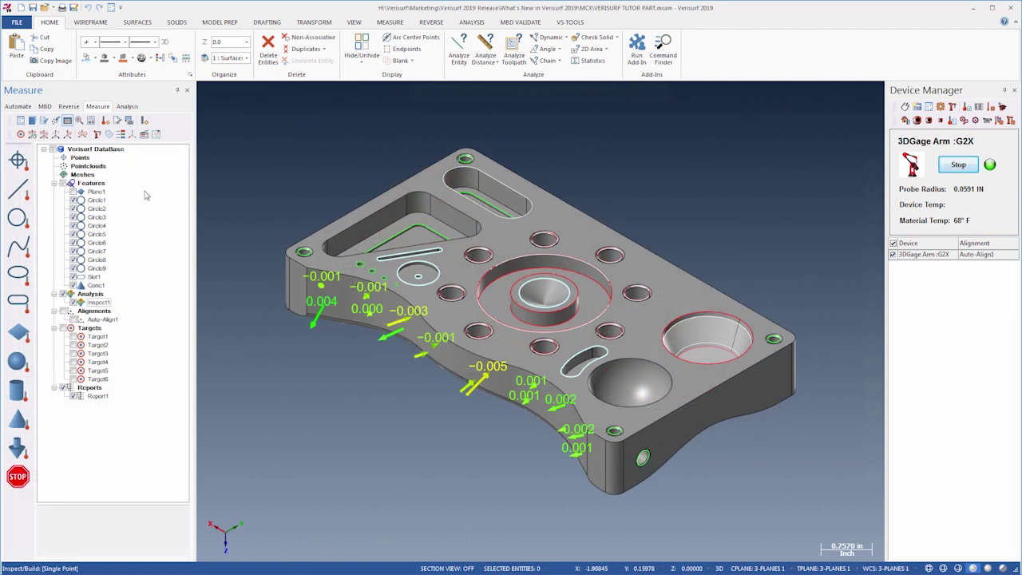
Step: In Report1's settings, enable automatically adding analysis screenshots to PDF reports
left_click(92, 120)
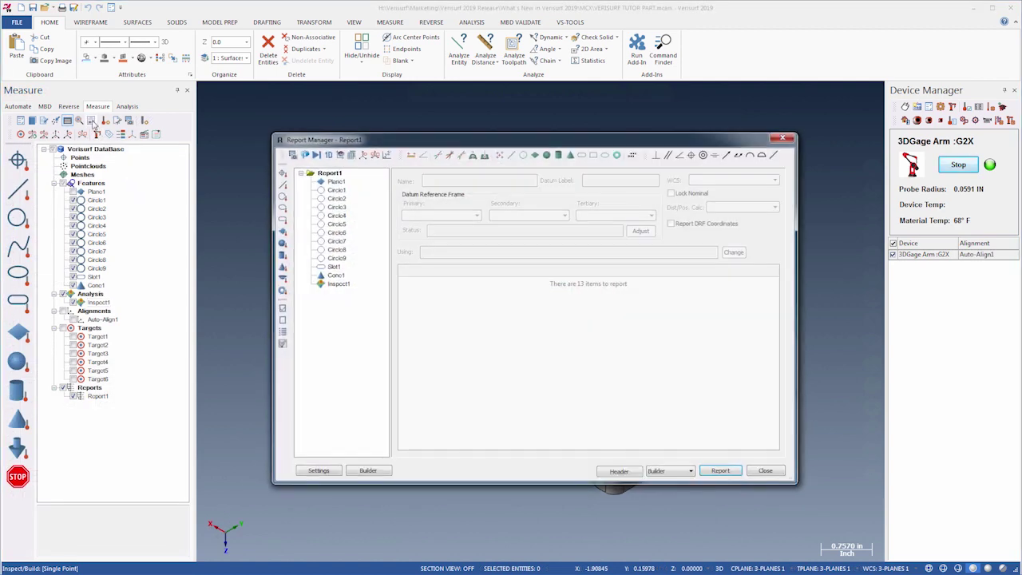
left_click(317, 471)
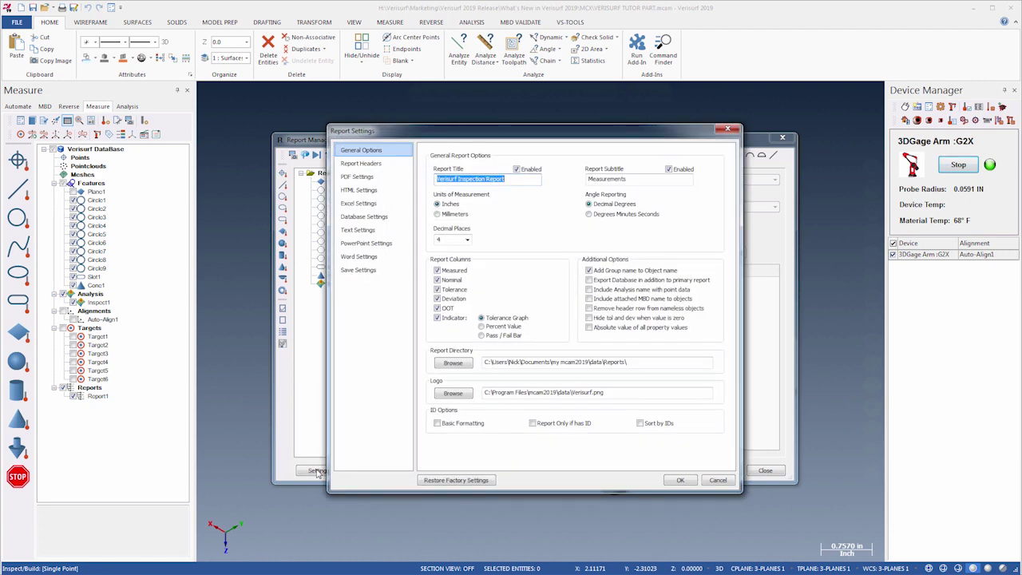
left_click(359, 177)
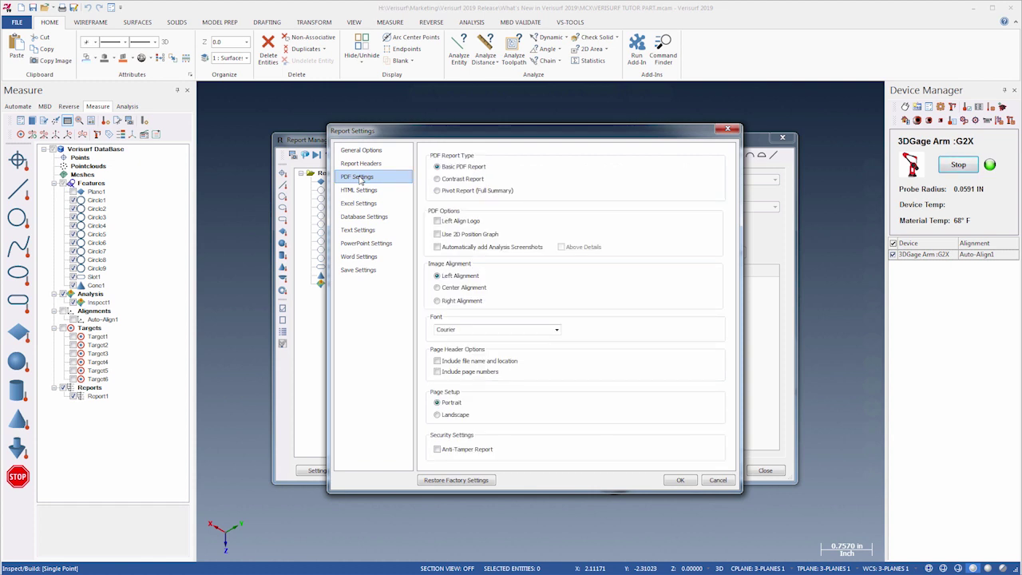
left_click(438, 248)
key("Return")
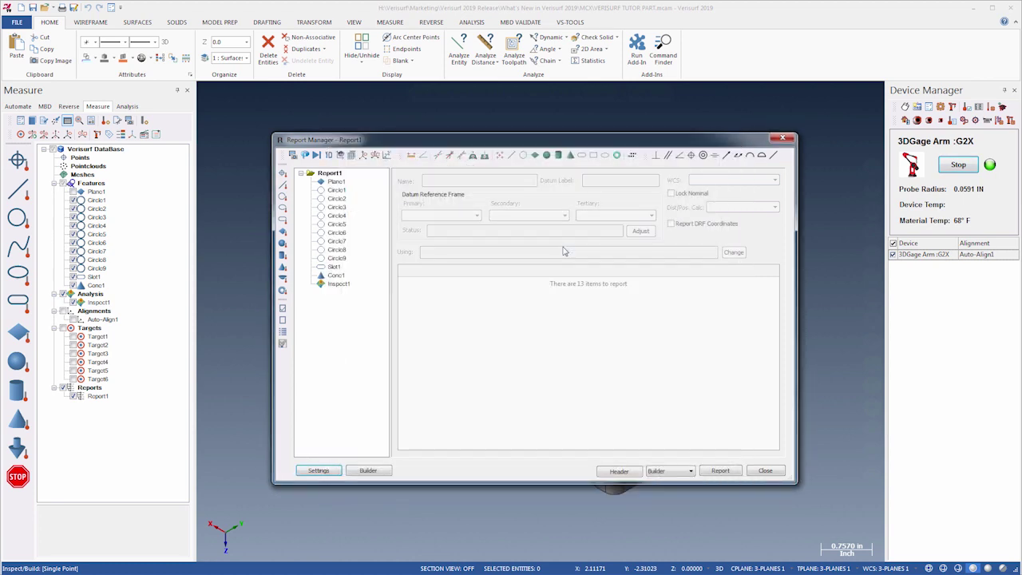
Step: Include Cone1's Half Angle and Inspect1's summary line in the report
left_click(338, 276)
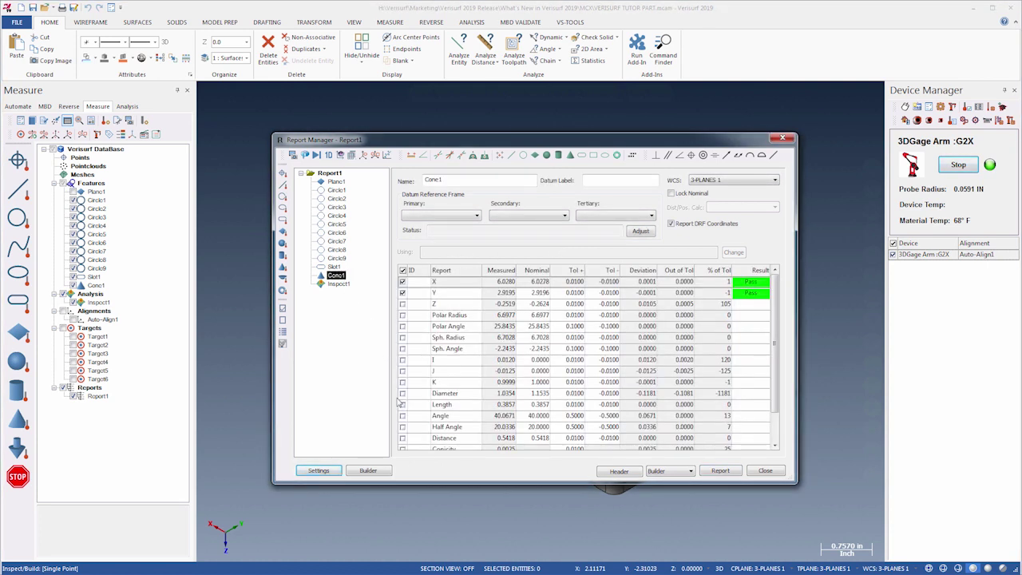
left_click(402, 427)
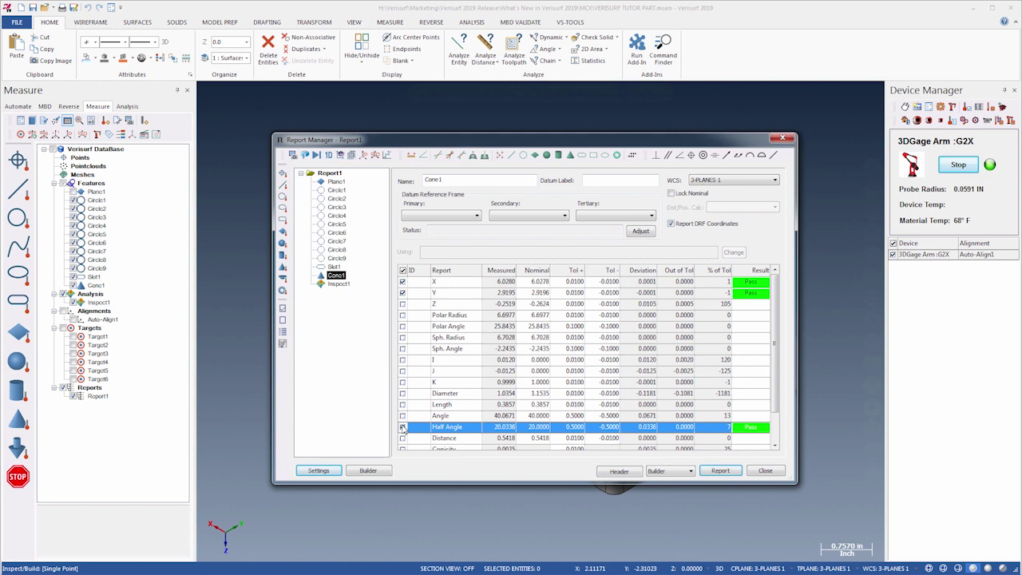
left_click(347, 287)
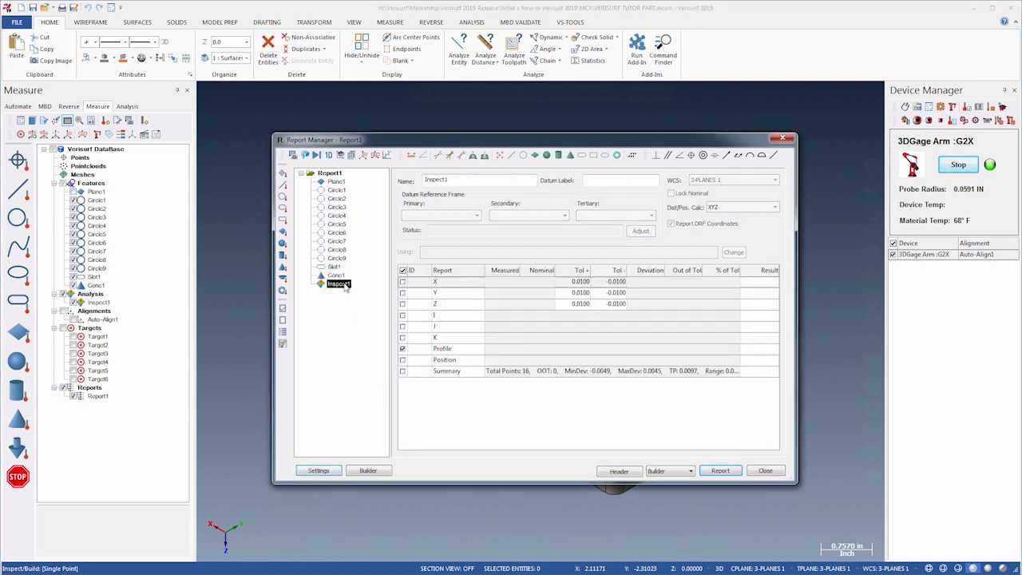
left_click(402, 372)
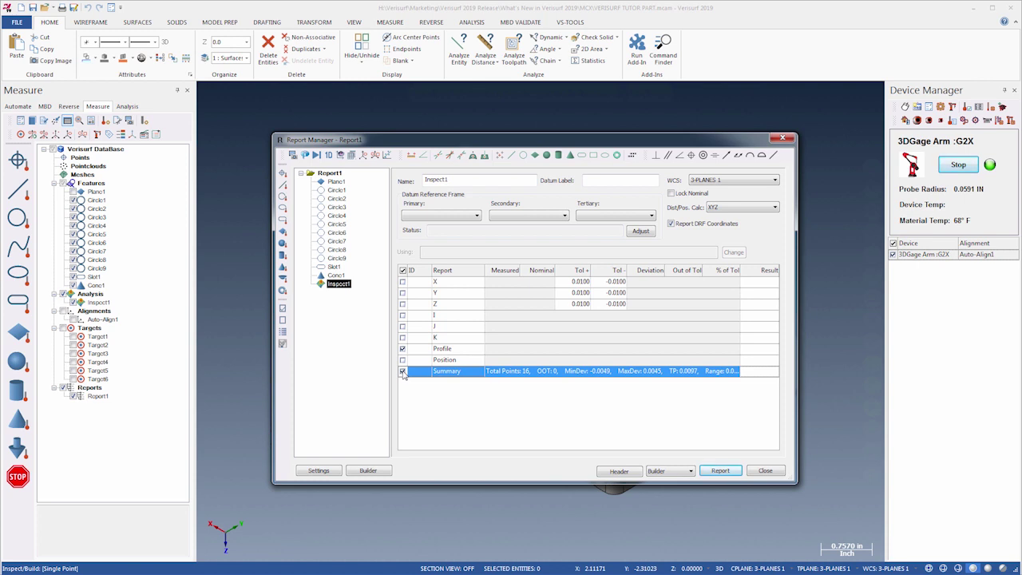
left_click(337, 275)
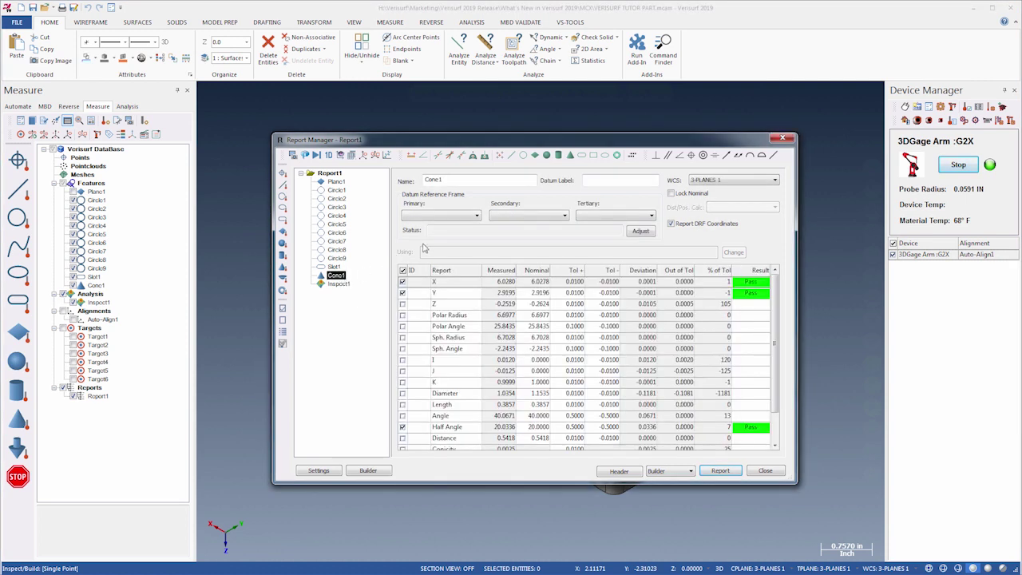
Step: Add a Total Runout item, move the custom object below the title, and add another
left_click(739, 156)
left_click(348, 292)
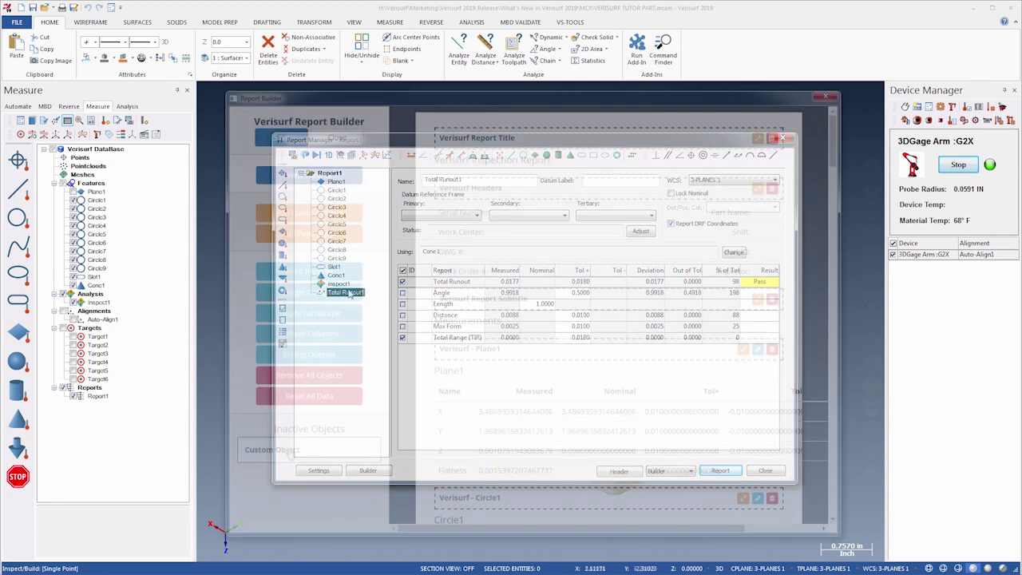
left_click_drag(359, 353, 482, 176)
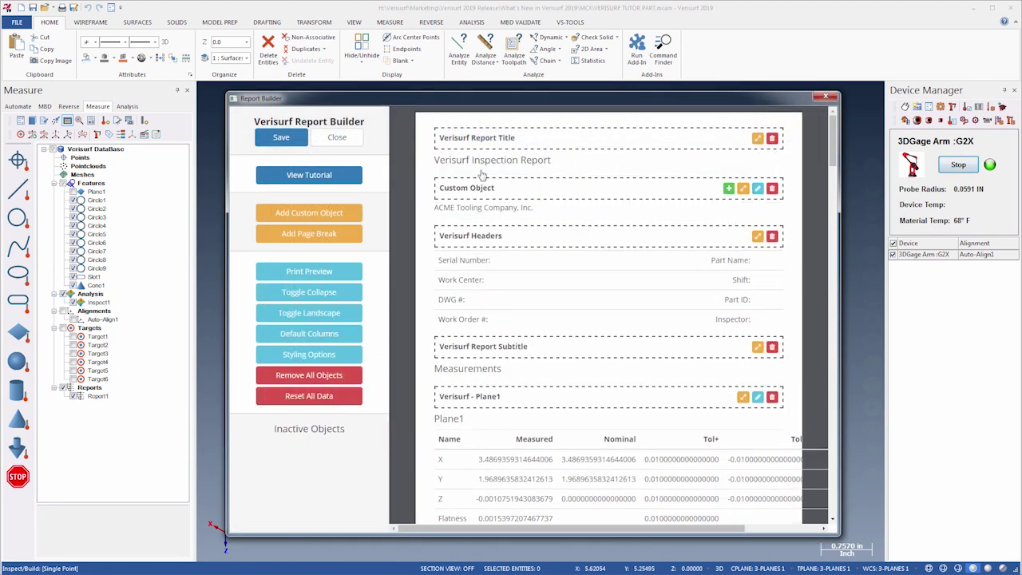
left_click(728, 190)
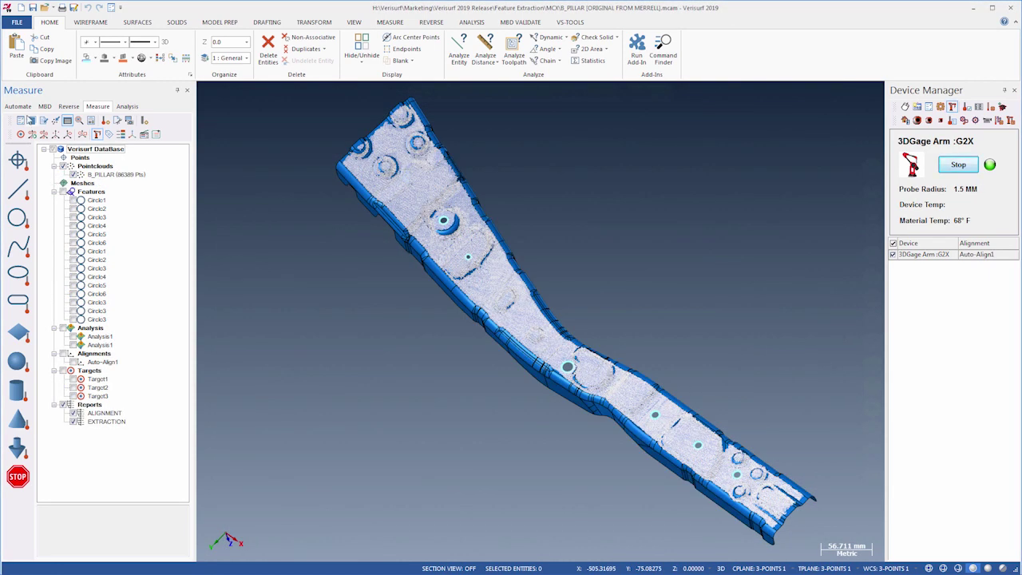
Step: Review the Global Register step's command in the Automate plan, then run the EXTRACTION plan
left_click(20, 108)
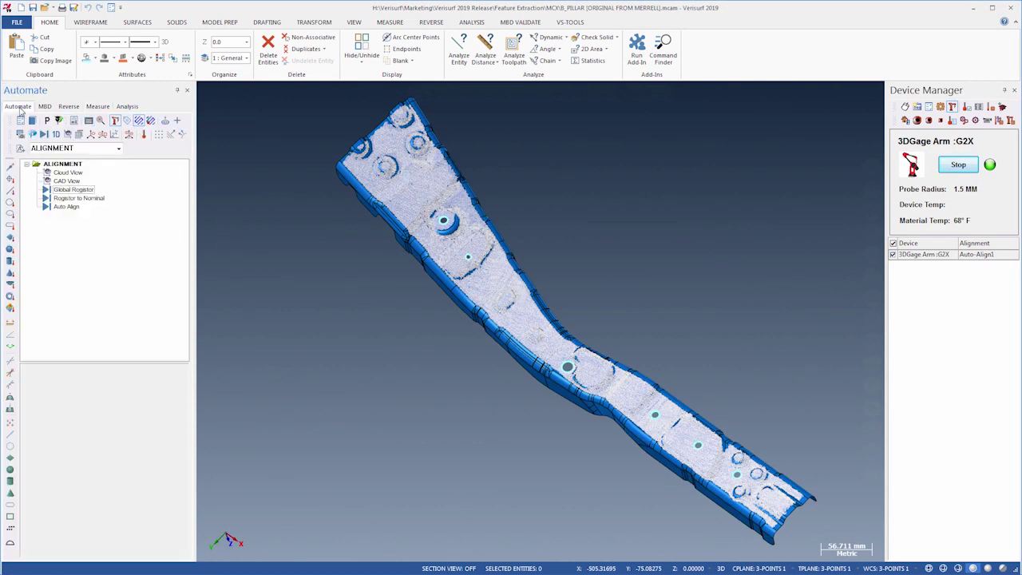
left_click(74, 190)
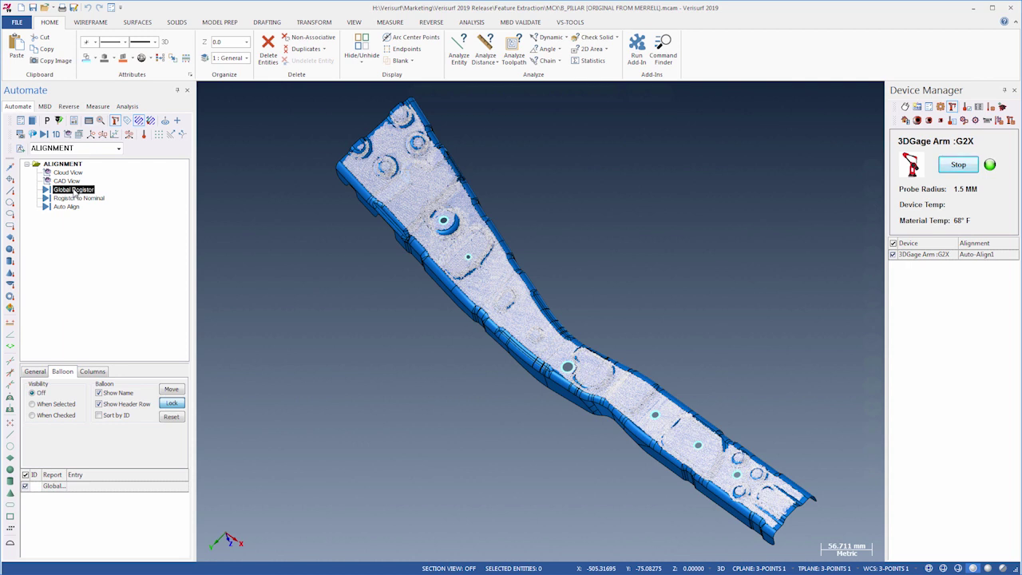
double_click(73, 190)
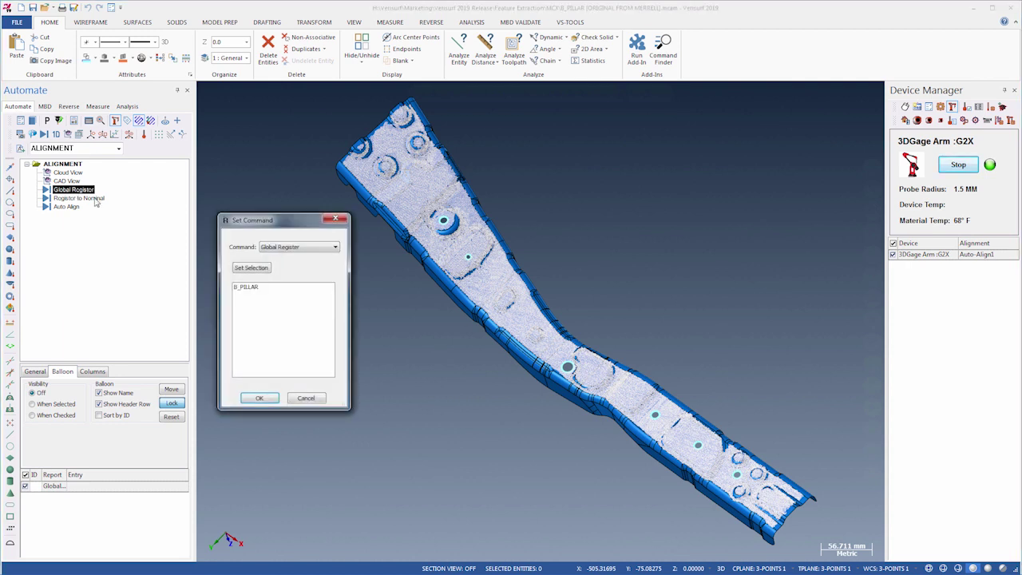
left_click(272, 247)
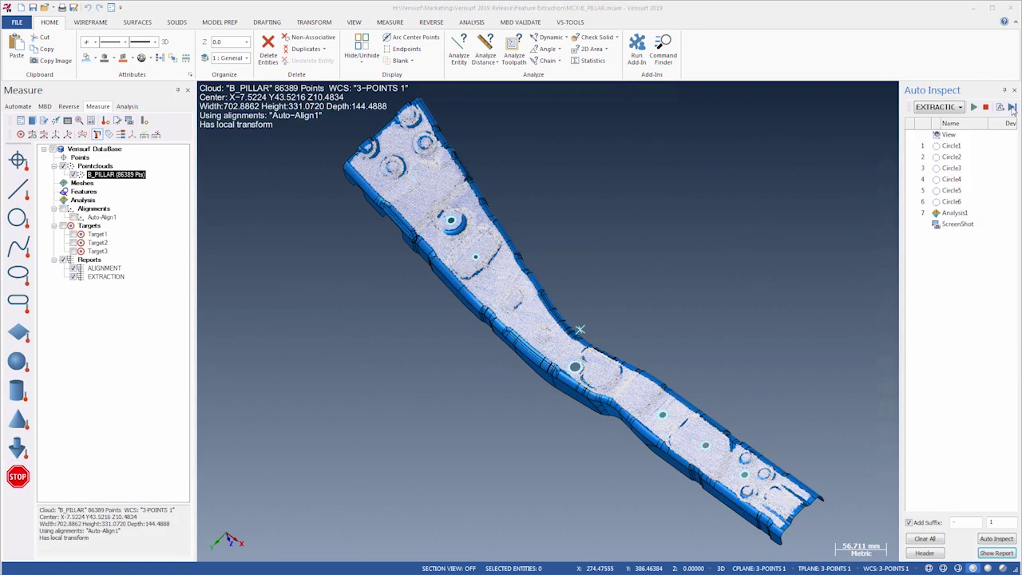
left_click(1012, 108)
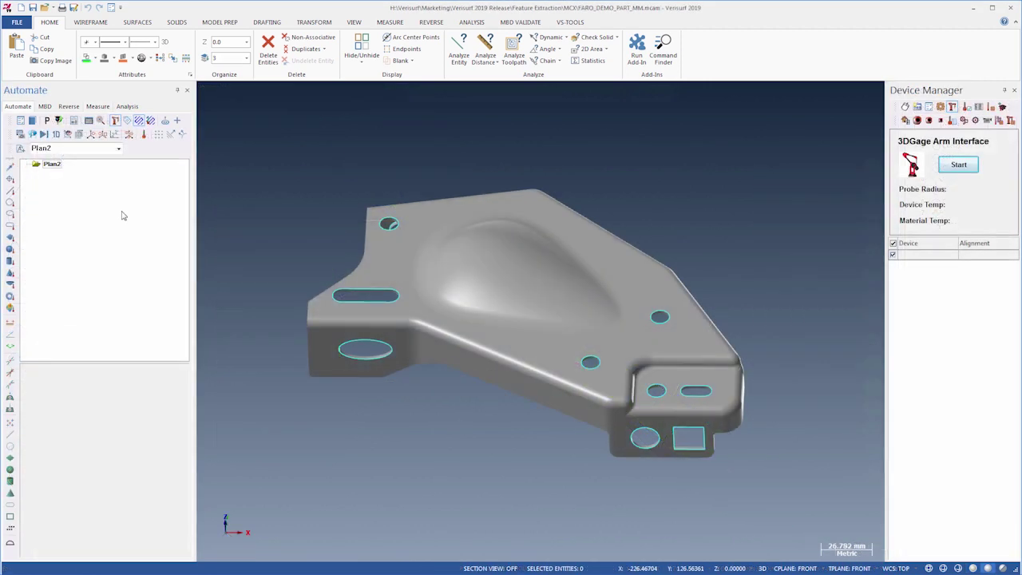
Step: Add the two slots, ellipse hole and square cutout from CAD to Plan2 as features
right_click(122, 213)
mouse_move(147, 220)
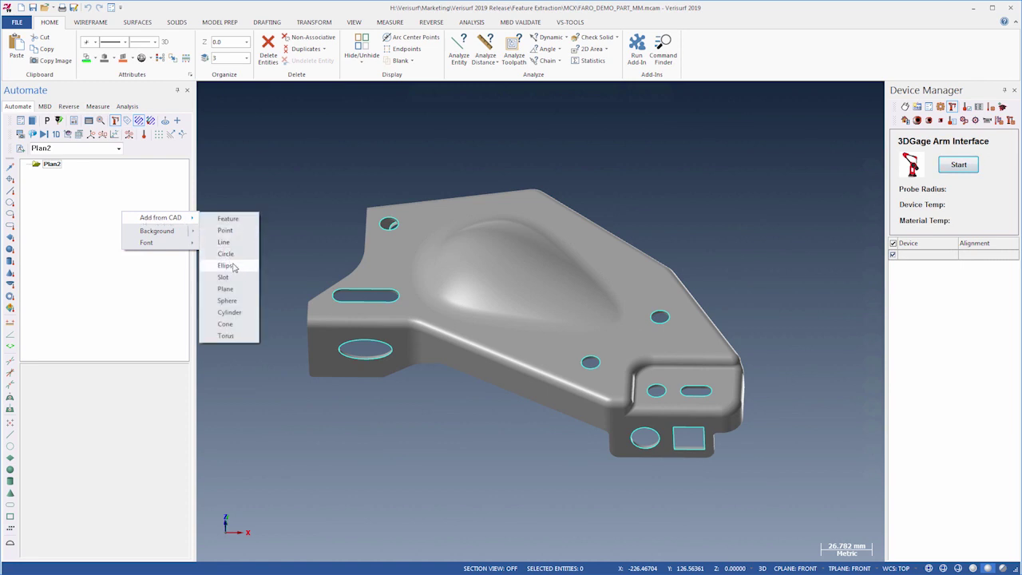
left_click(228, 219)
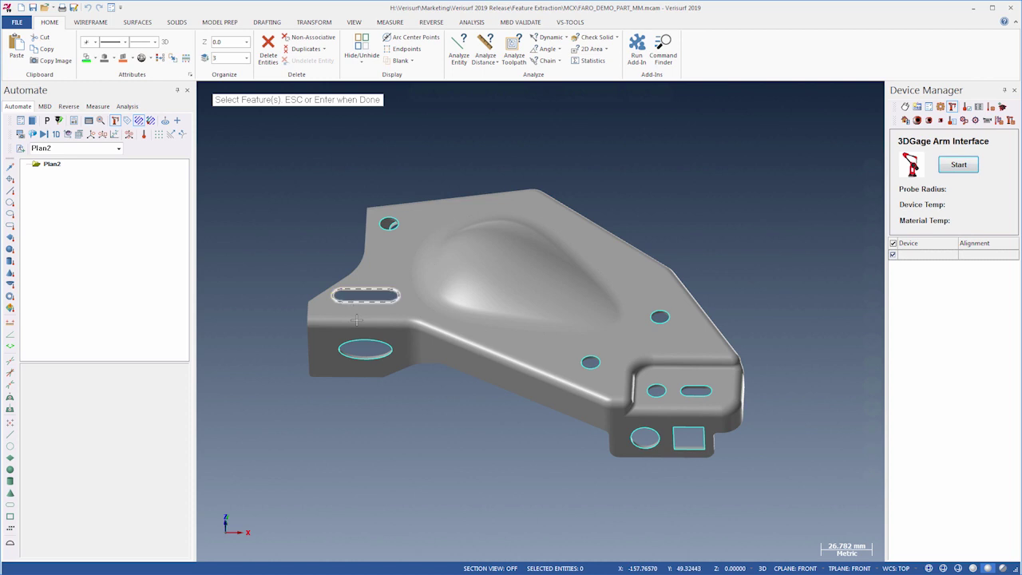
left_click(366, 295)
left_click(365, 348)
left_click(696, 391)
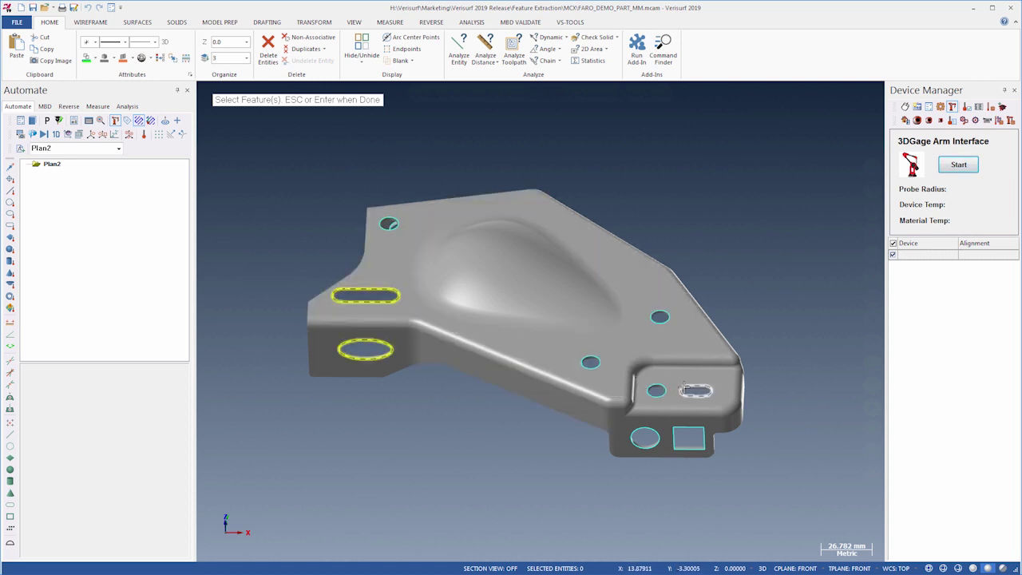
left_click(688, 438)
key("Return")
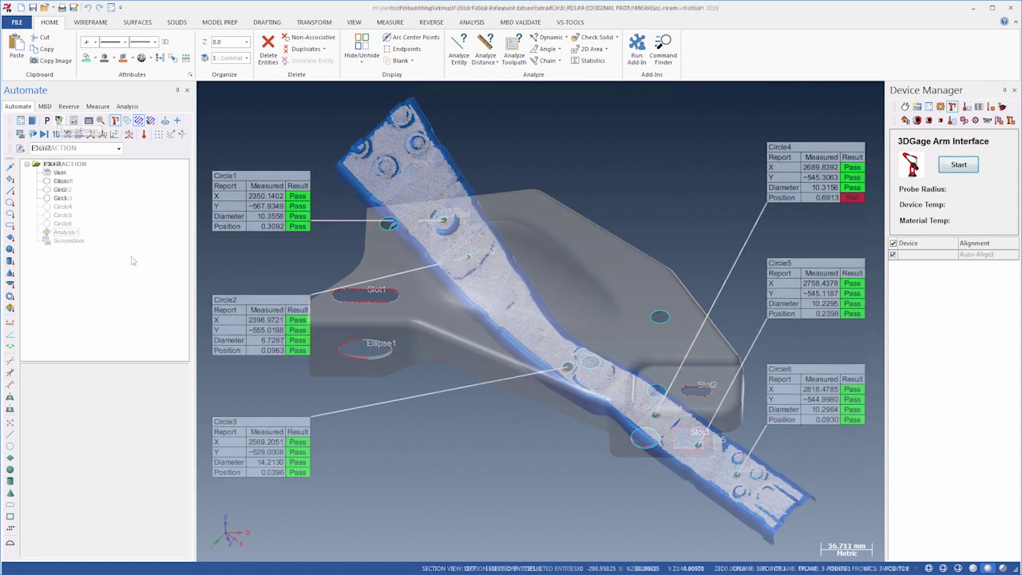
Step: Clear every entity from Analysis1's projection association
left_click(72, 233)
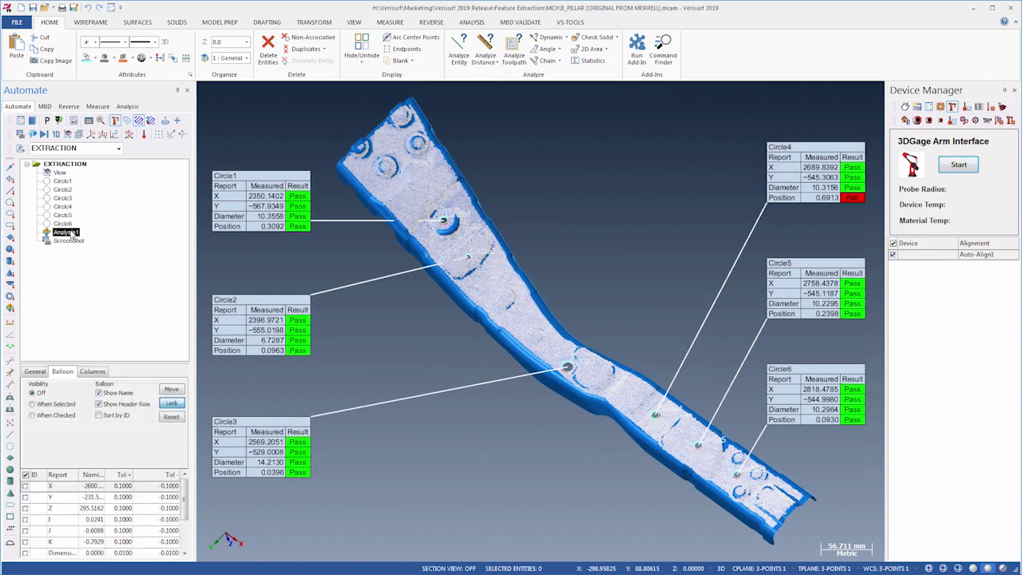
right_click(72, 233)
left_click(102, 250)
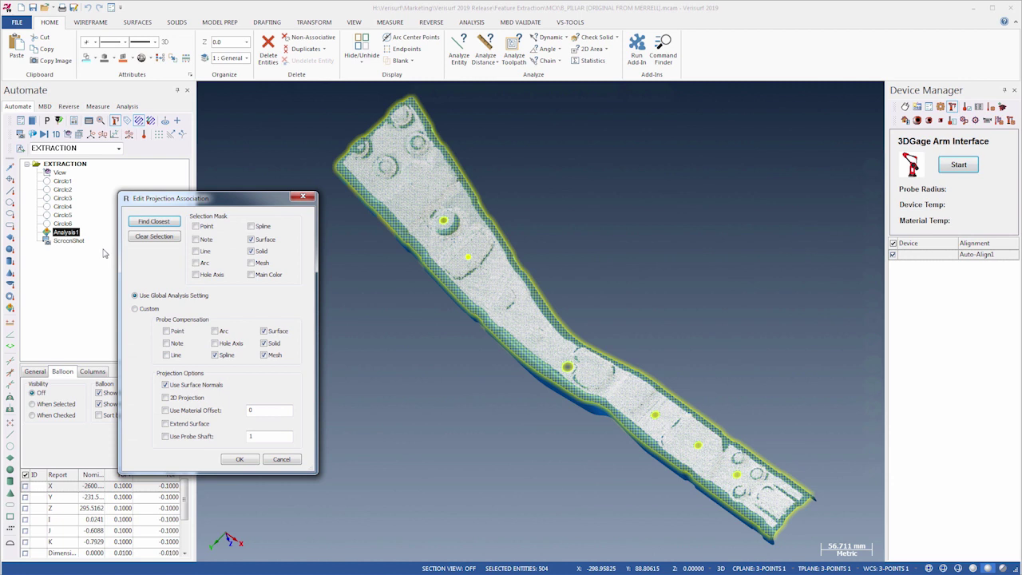
left_click(155, 238)
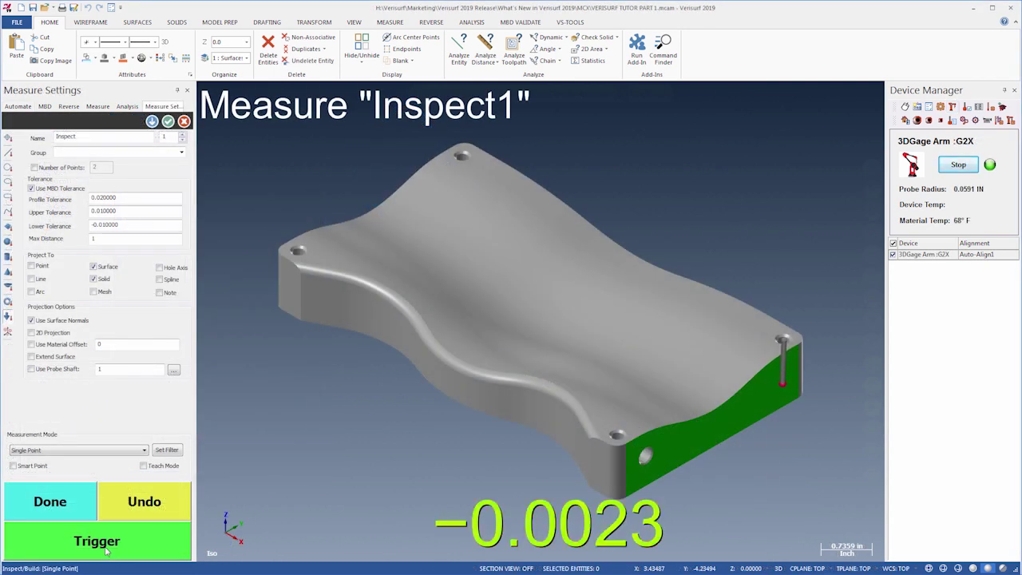
Step: Probe three side-wall points and five front-face points into Inspect1
left_click(109, 549)
left_click(105, 550)
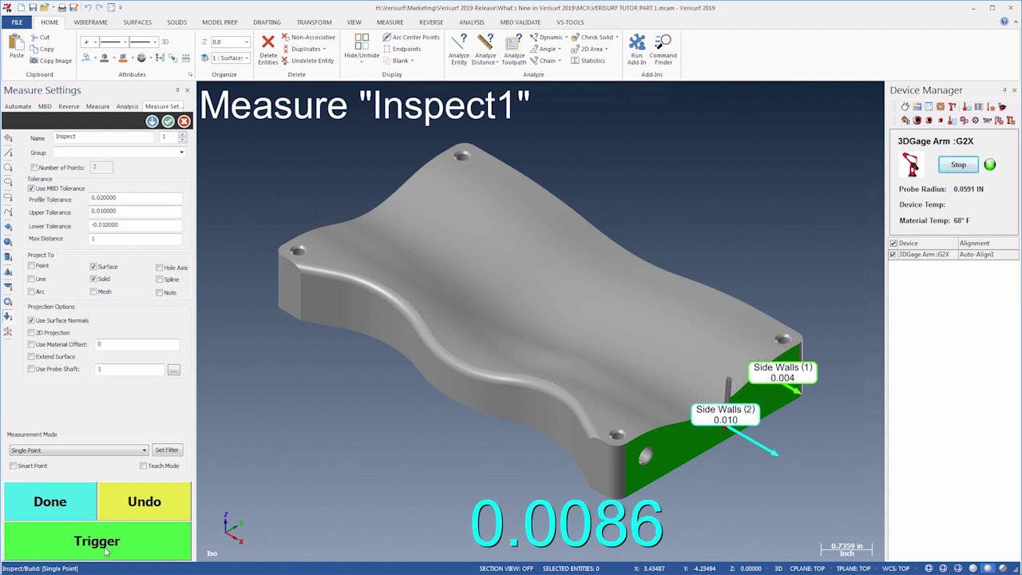
left_click(103, 550)
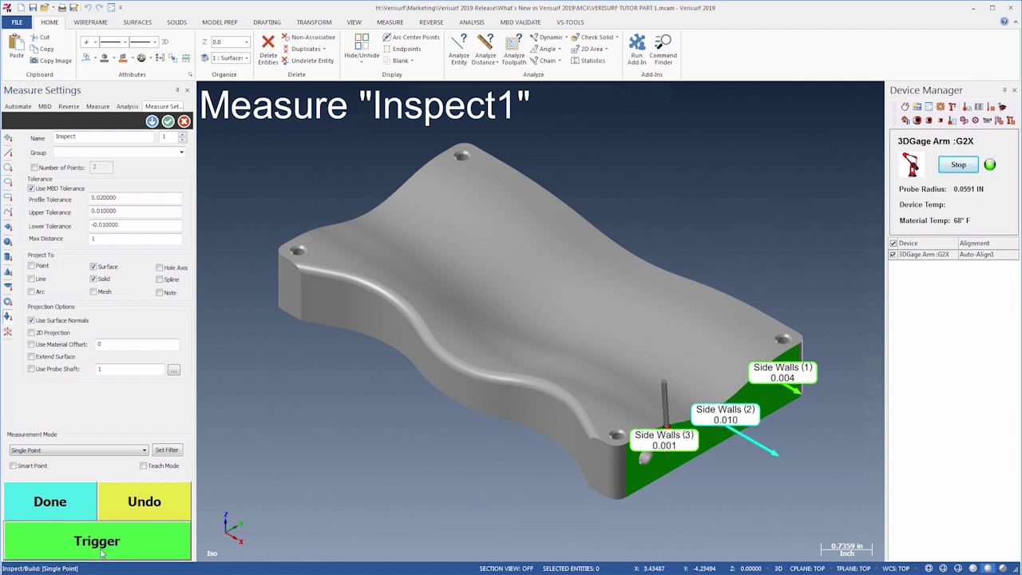
left_click(100, 550)
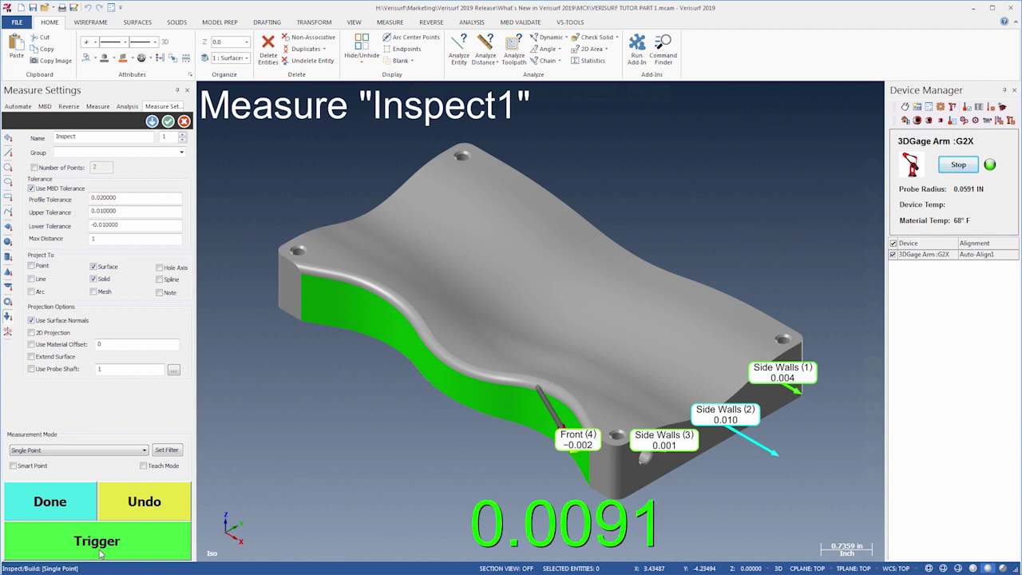
left_click(101, 551)
left_click(101, 551)
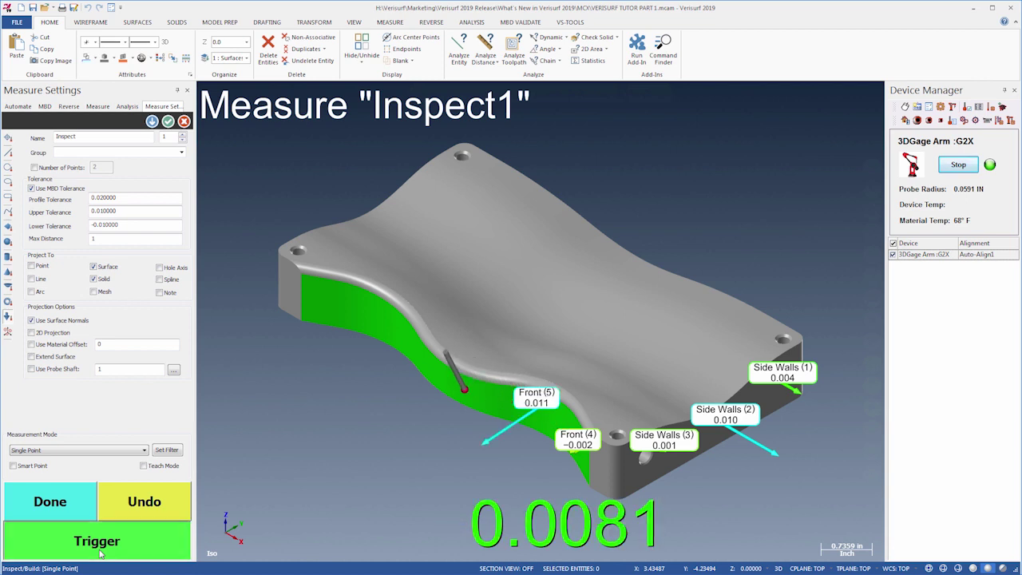
left_click(101, 551)
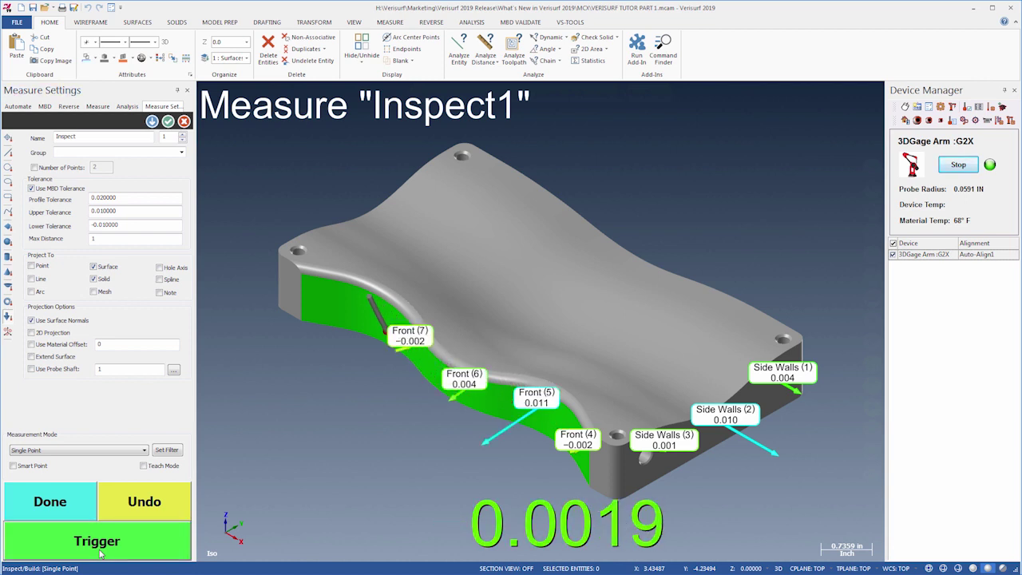
left_click(101, 551)
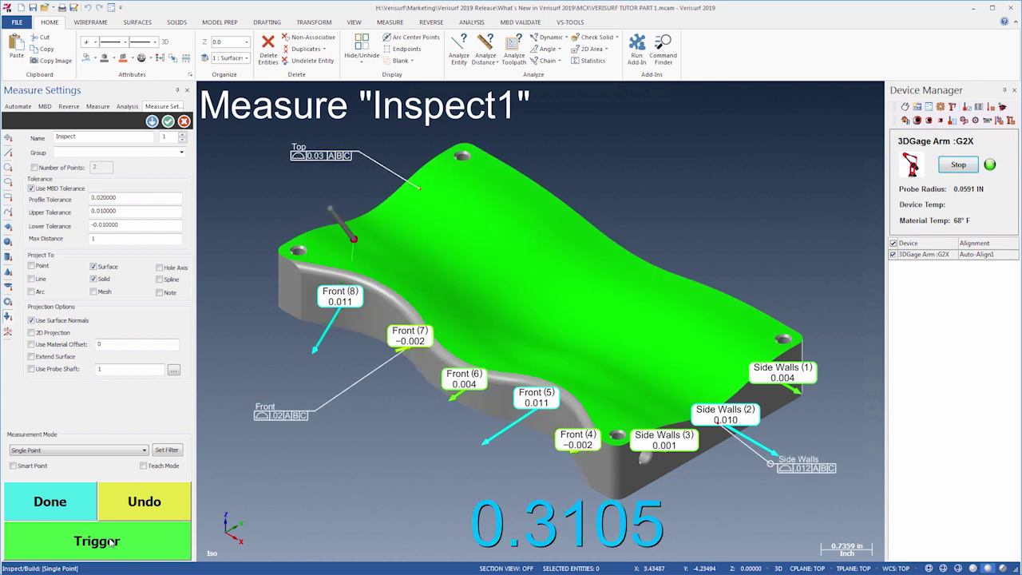
Step: Probe six more Inspect1 points across the top surface
left_click(113, 543)
left_click(113, 543)
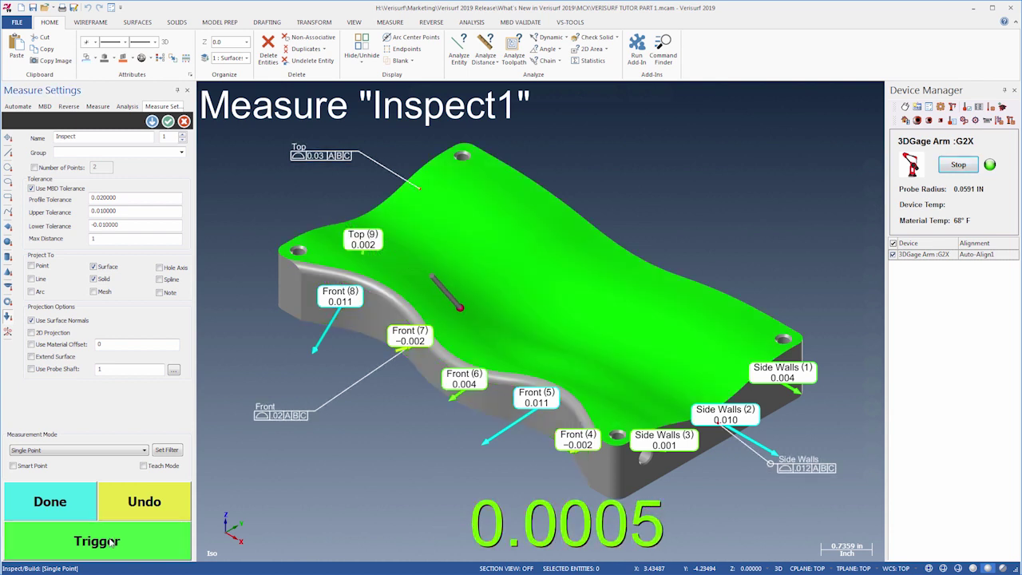
left_click(113, 543)
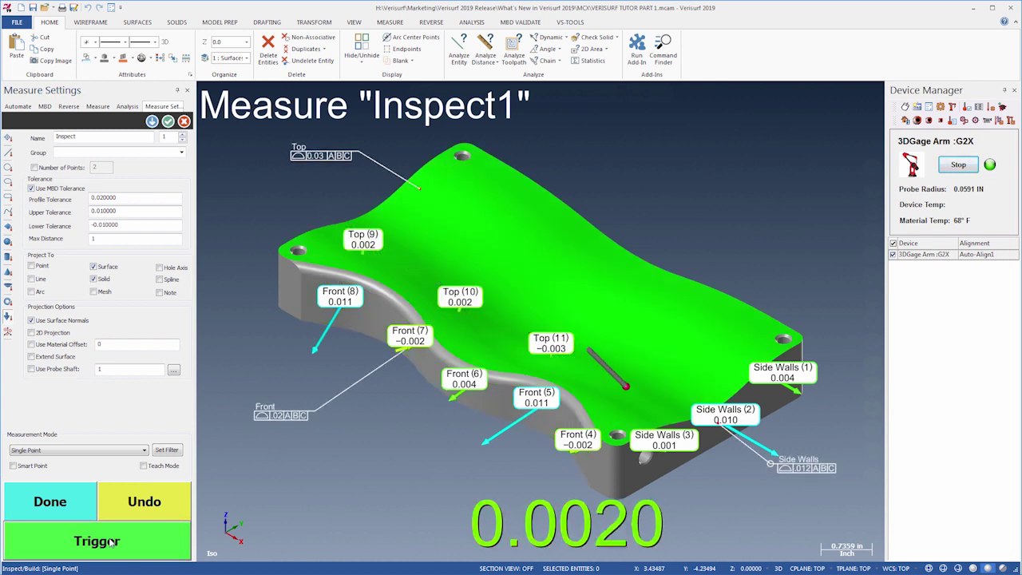
left_click(113, 543)
left_click(112, 543)
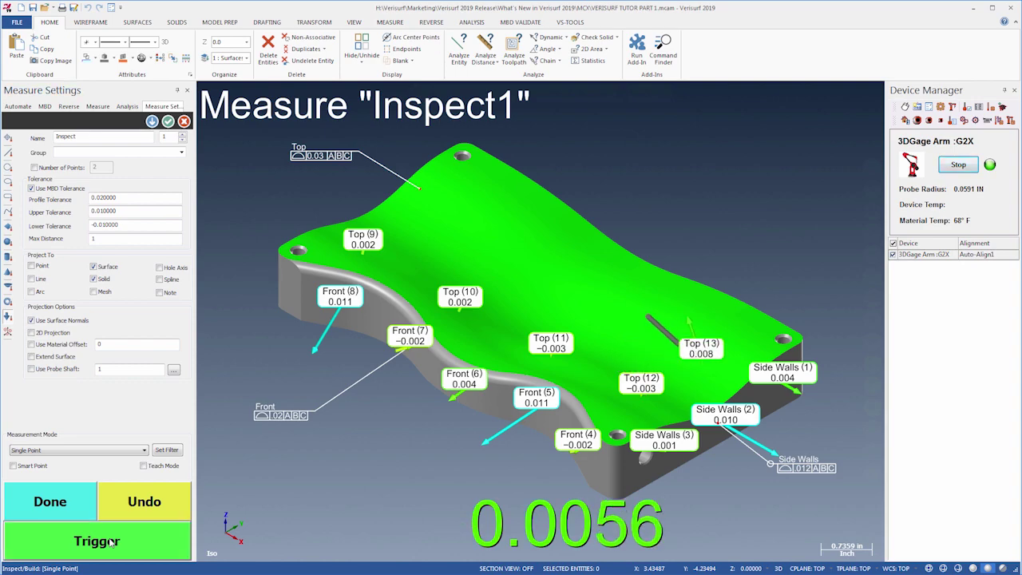
left_click(112, 543)
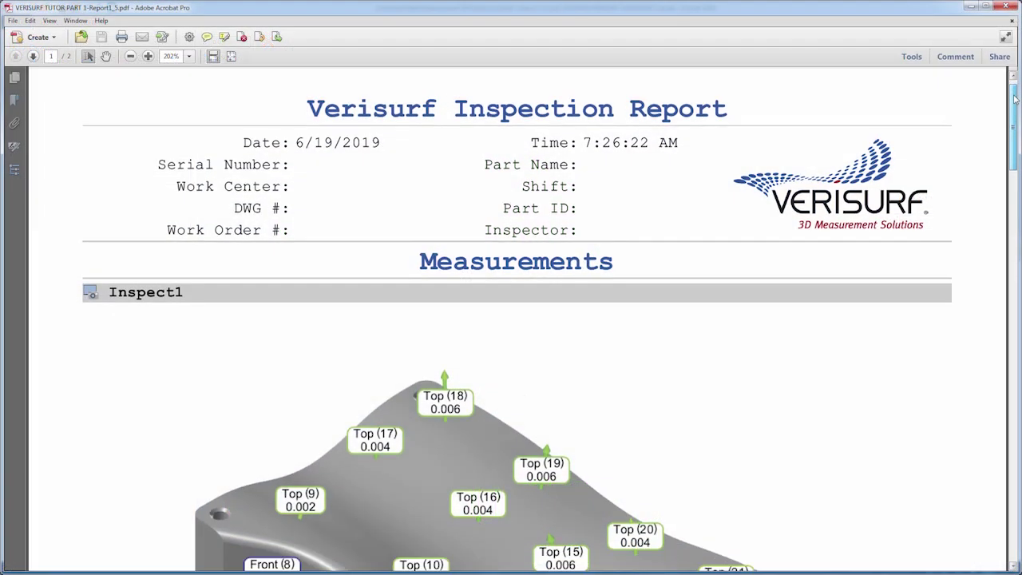
left_click_drag(1014, 120, 1008, 239)
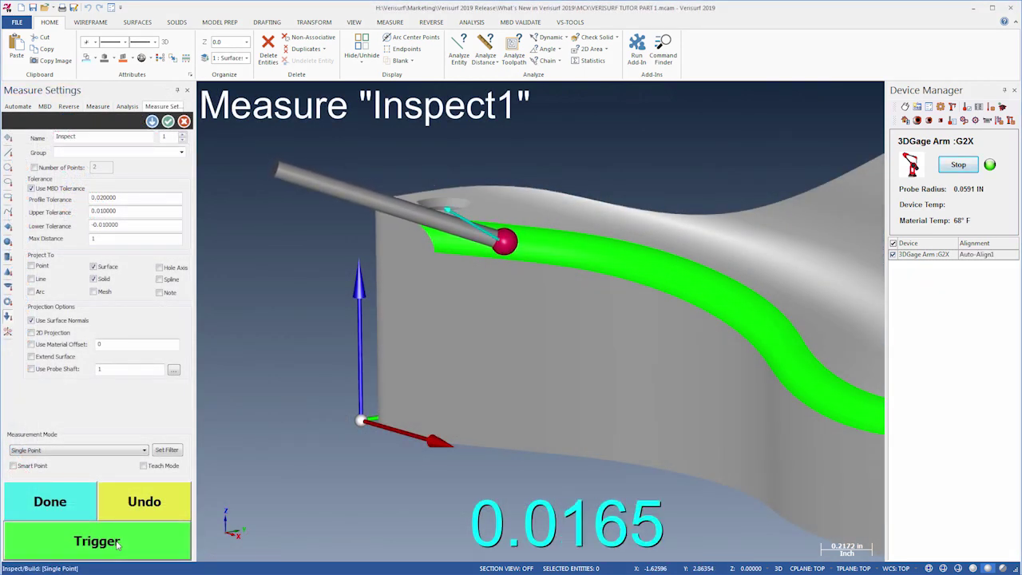
left_click(168, 120)
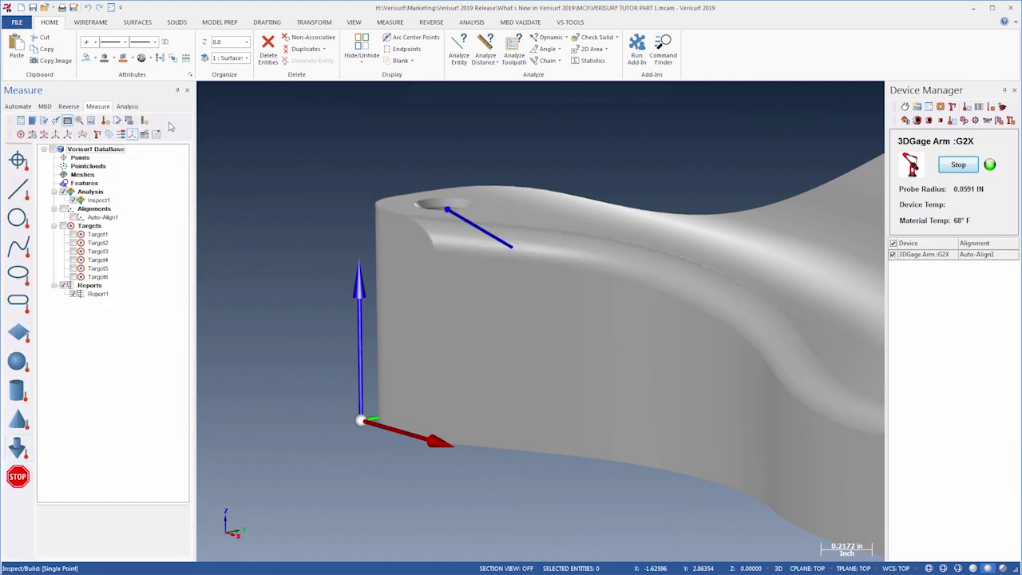
Step: Enable Line Components in Inspect1's Line Display settings with DX, DY, DZ and 3D lines
double_click(94, 201)
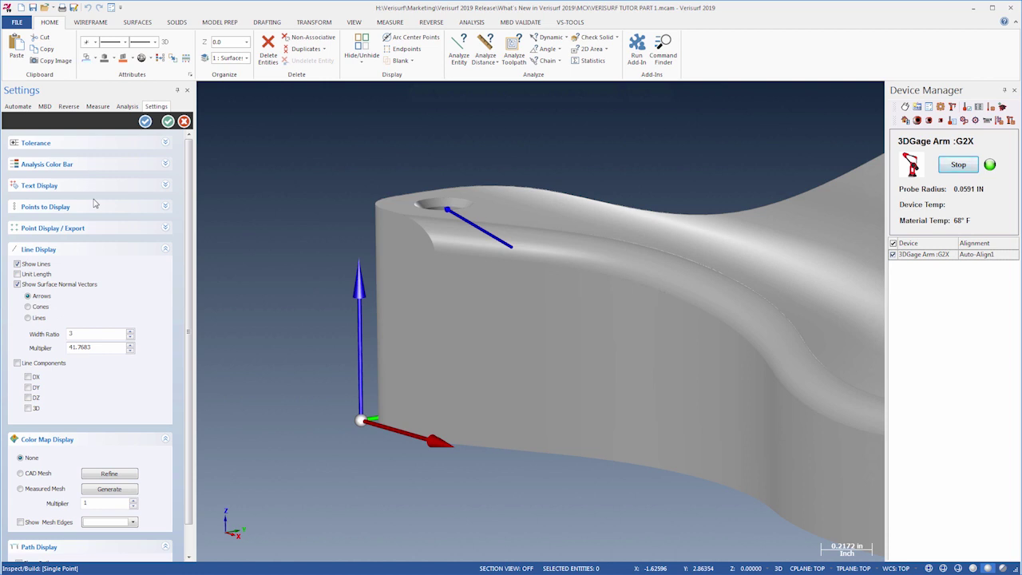
left_click(17, 363)
left_click(29, 378)
left_click(27, 387)
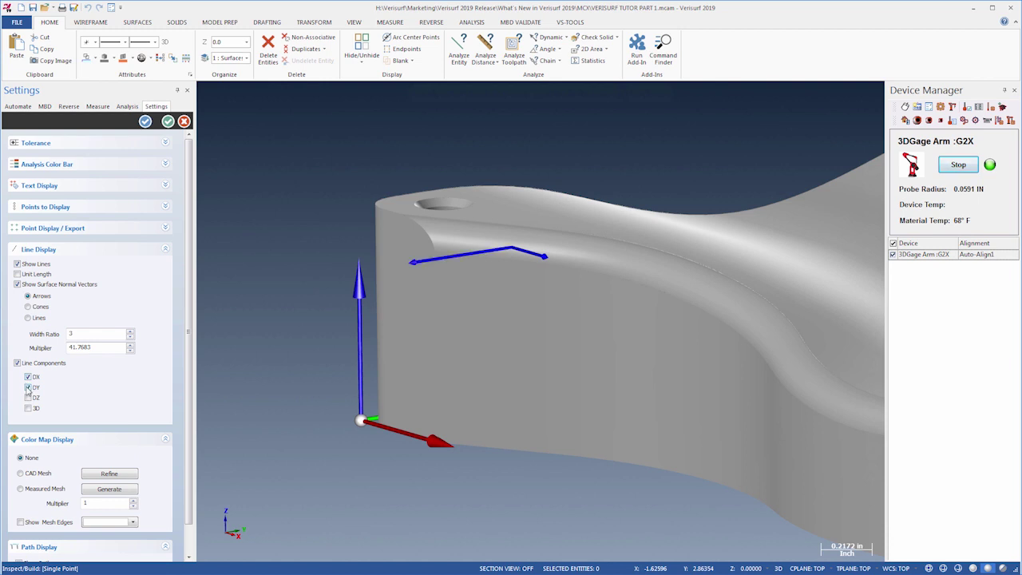
left_click(29, 398)
left_click(28, 409)
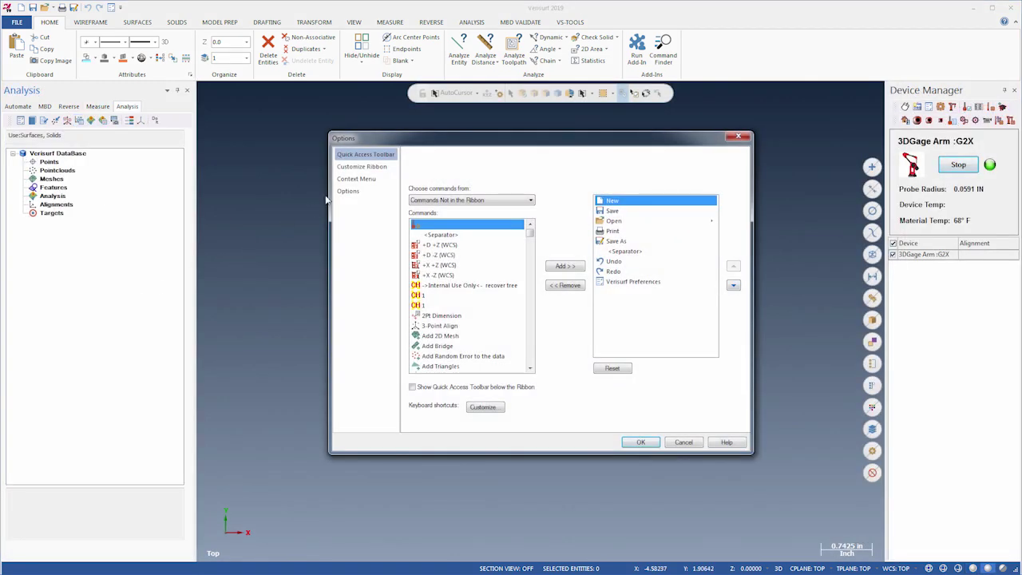
Step: Uncheck Splines, Wireframe and Level under Quick Masks on the Options page and confirm
left_click(345, 192)
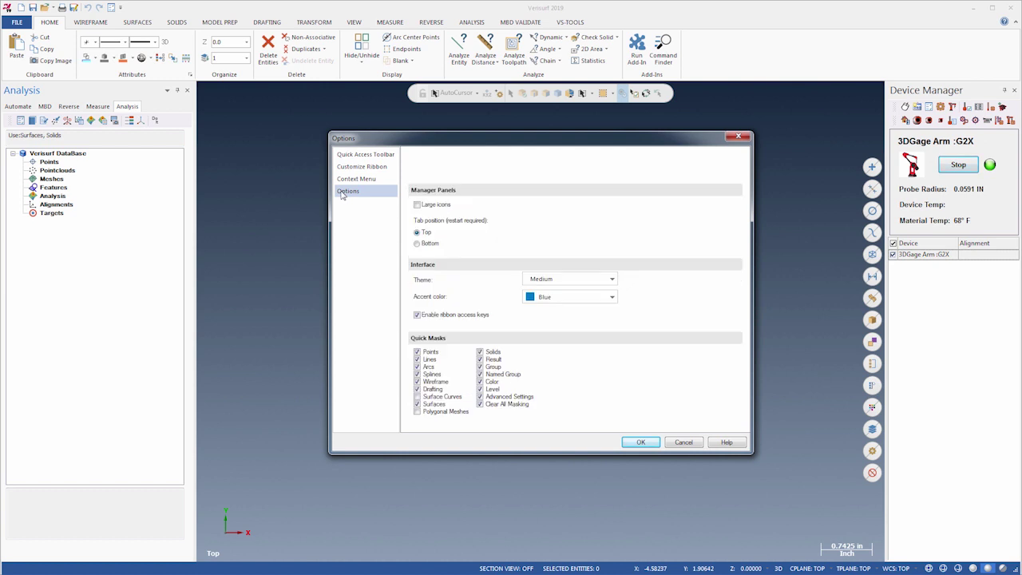
left_click(416, 374)
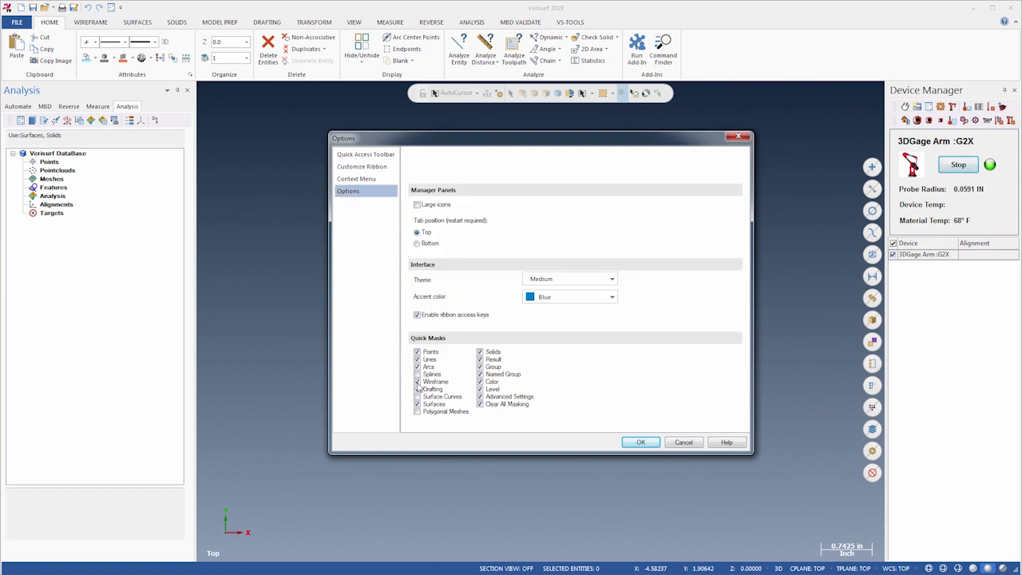
left_click(417, 382)
left_click(480, 389)
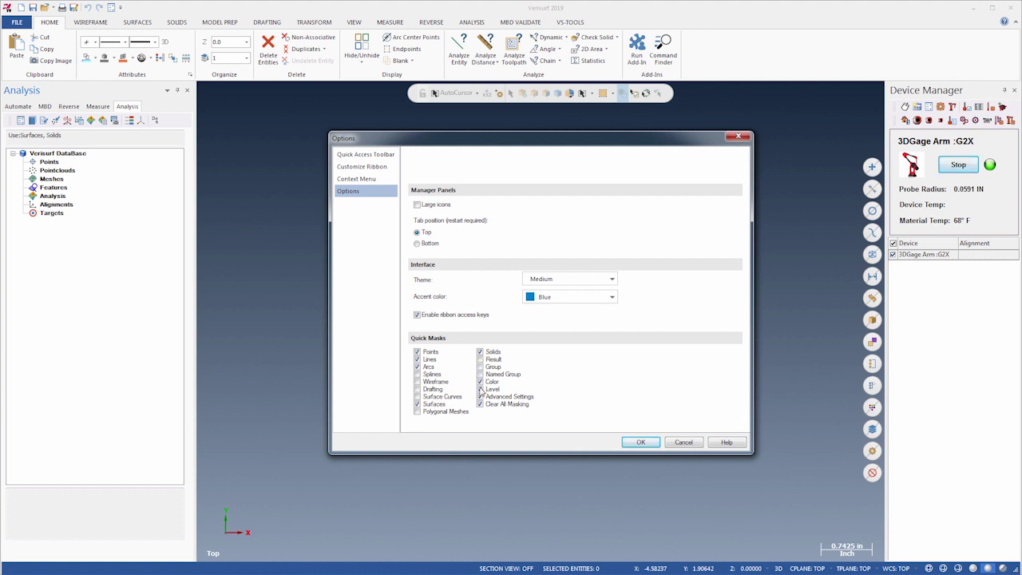
left_click(638, 443)
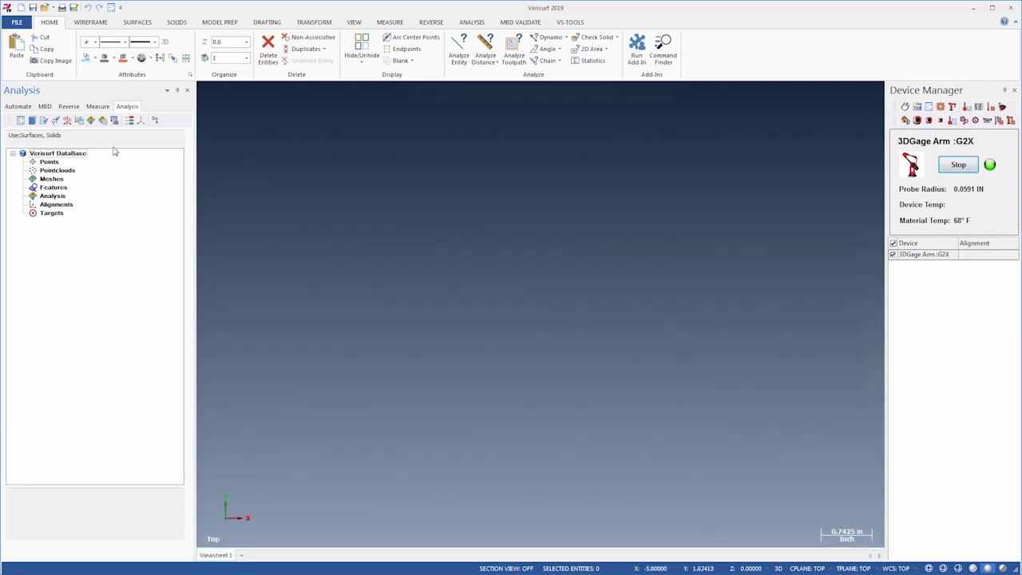
Step: Import nist_ftc_08_asme1_ap242.stp as a STEP file
left_click(44, 7)
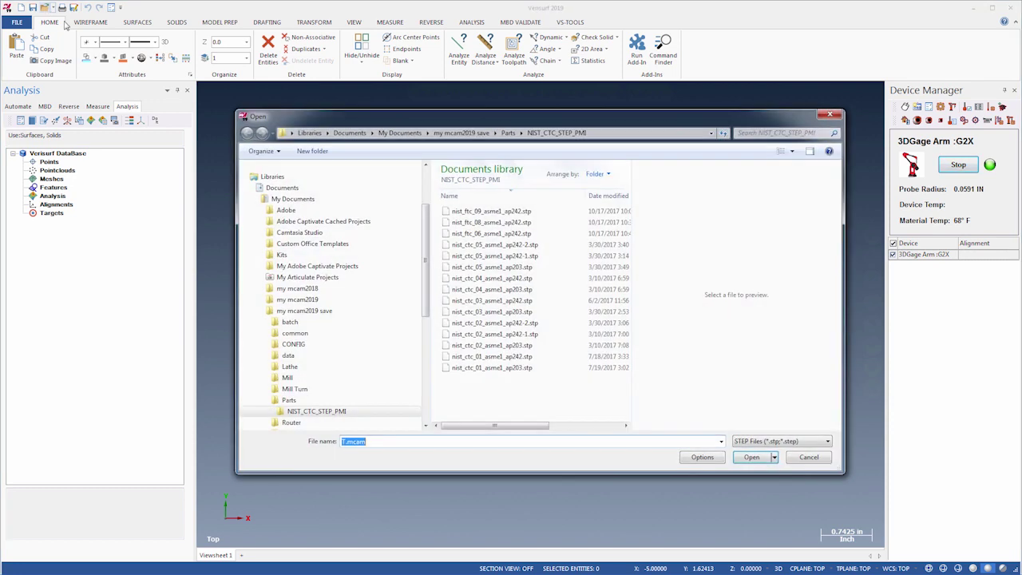
left_click(755, 444)
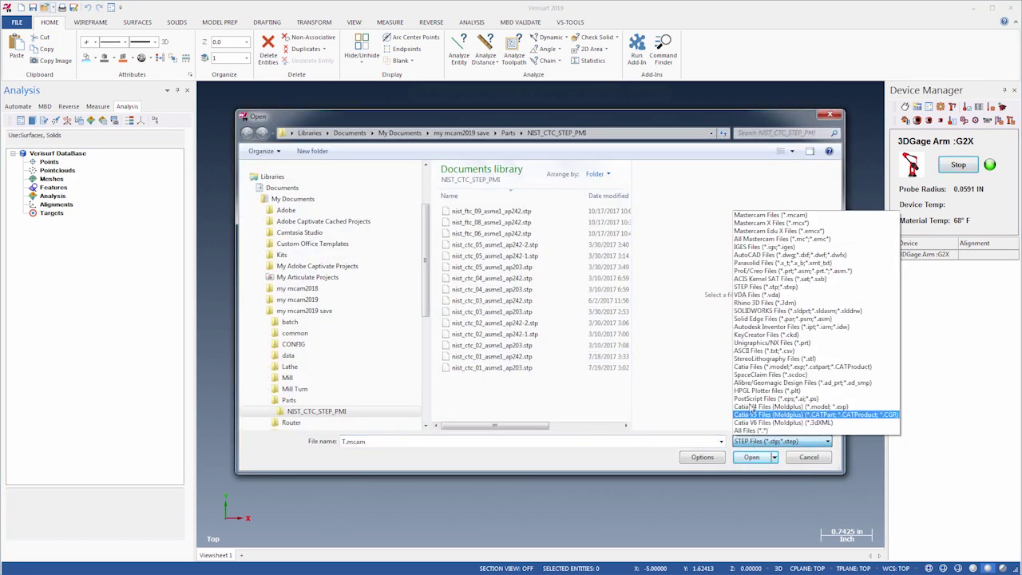
left_click(742, 288)
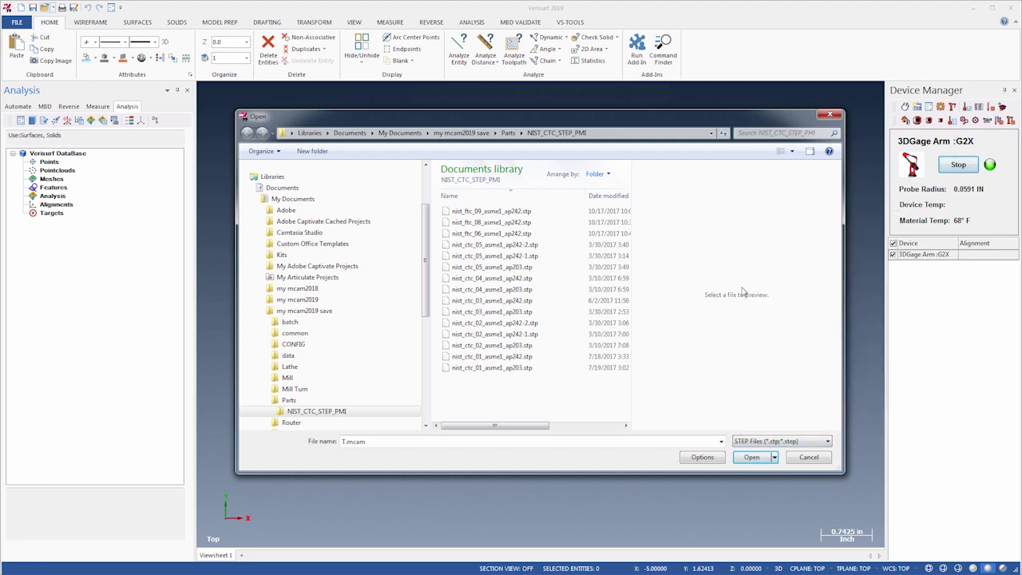
double_click(490, 222)
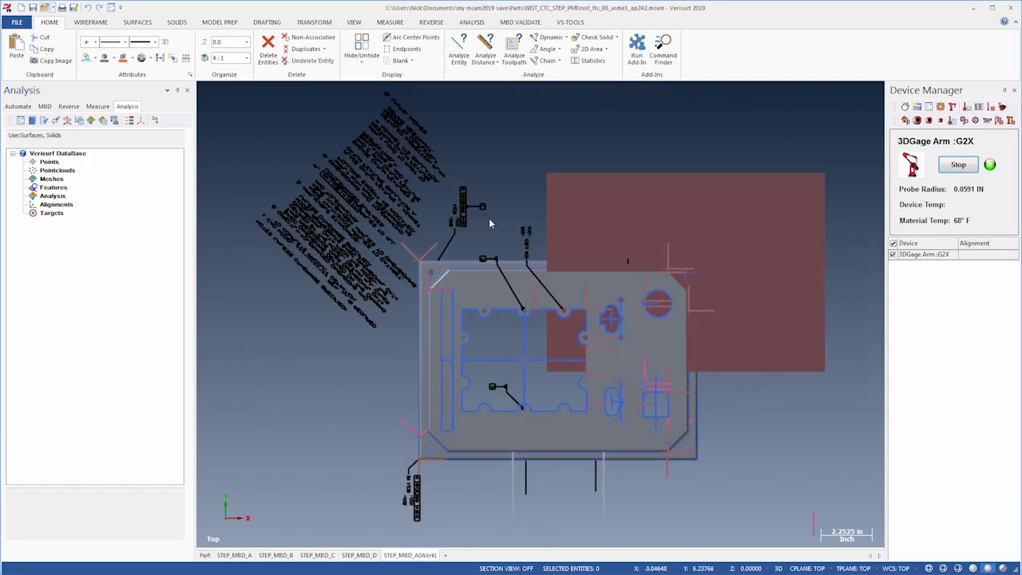
Step: View the STEP_MBD_B, C and D viewsheets, then return to STEP_MBD_A(Work)
left_click(277, 556)
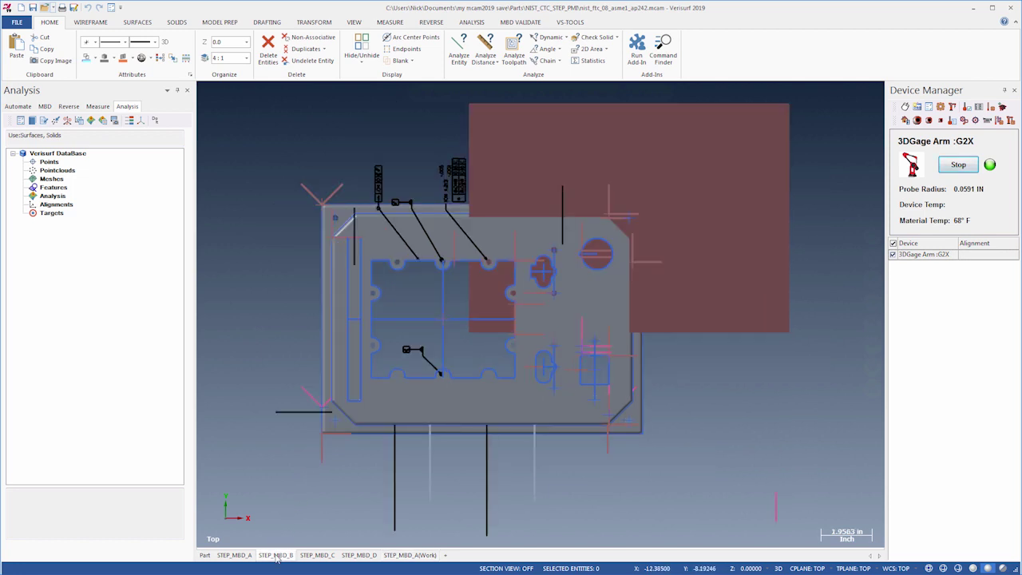
left_click(318, 556)
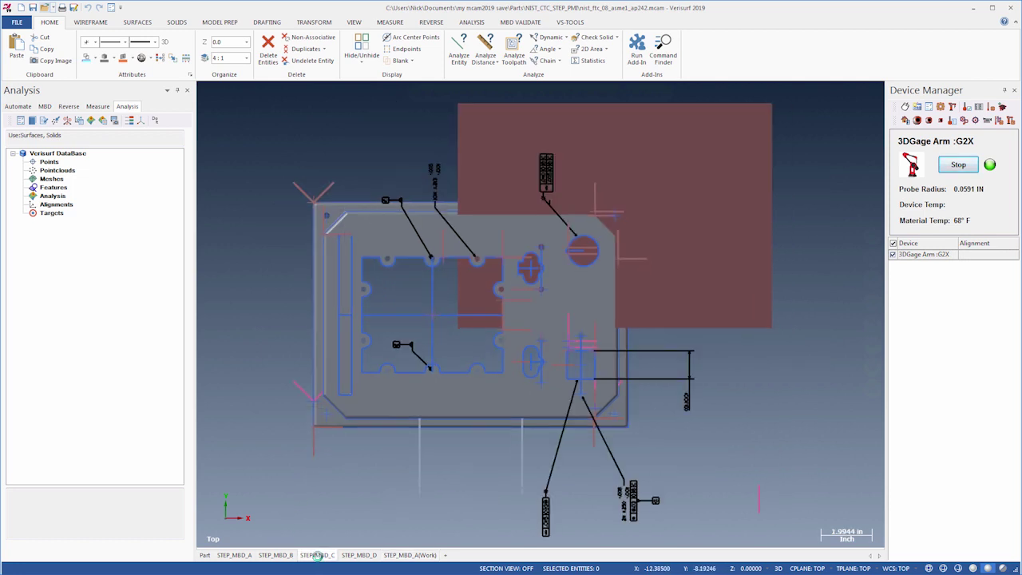
left_click(359, 556)
left_click(409, 556)
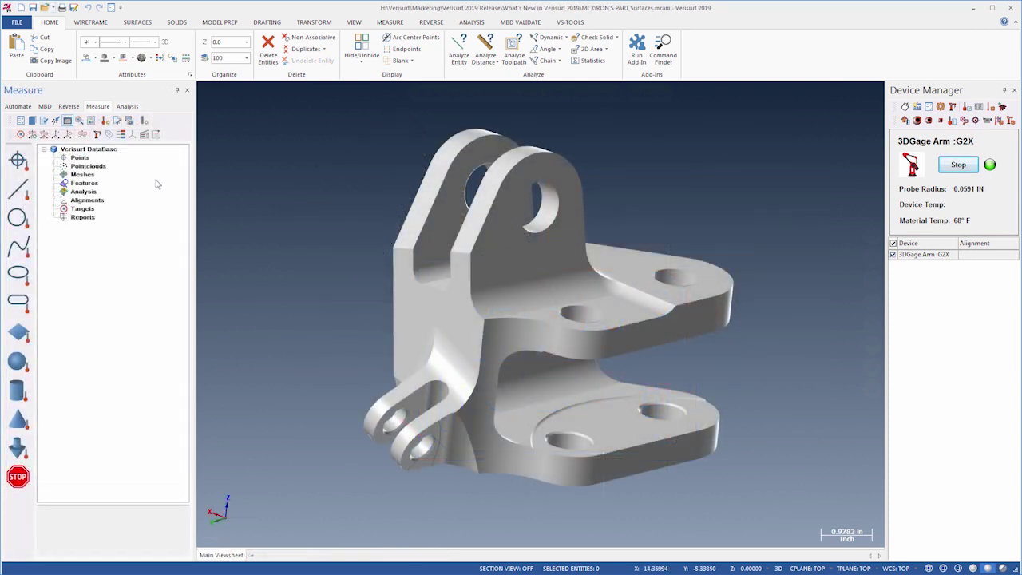
Step: Apply Glass Level 6 to the bracket and a chrome metal finish to its upper half
left_click(145, 59)
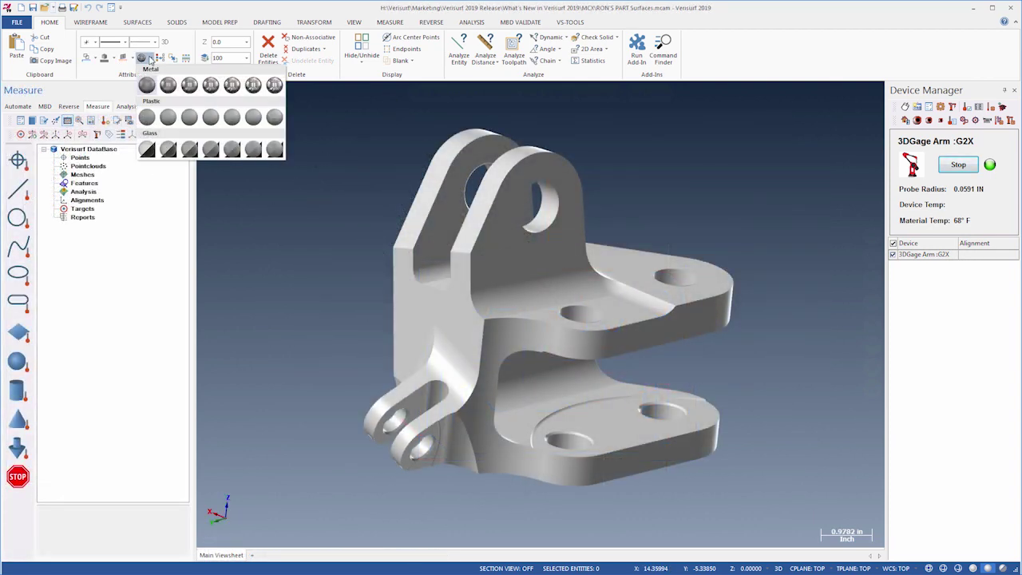
left_click(251, 149)
left_click_drag(270, 118, 783, 358)
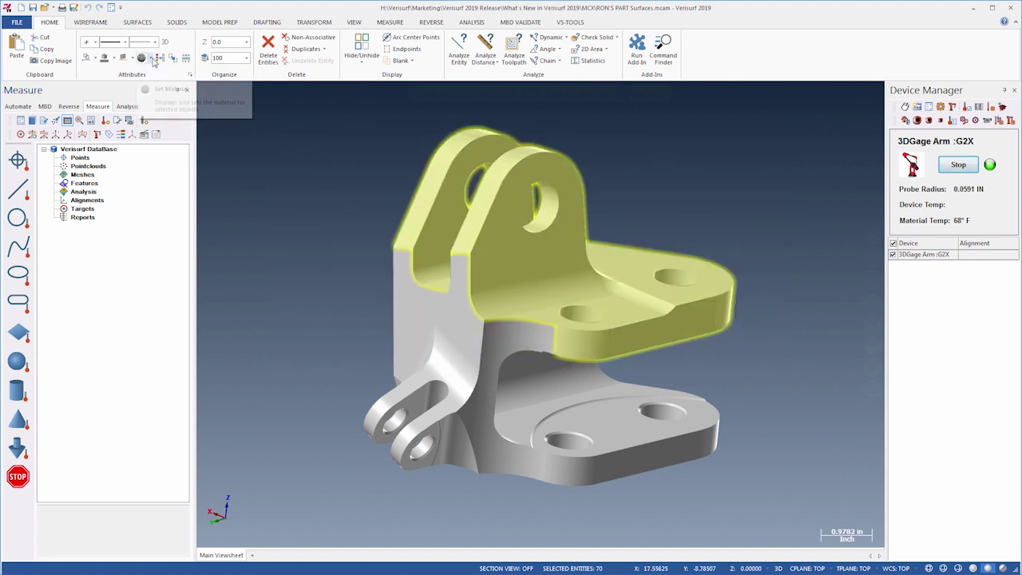
left_click(154, 62)
left_click(262, 84)
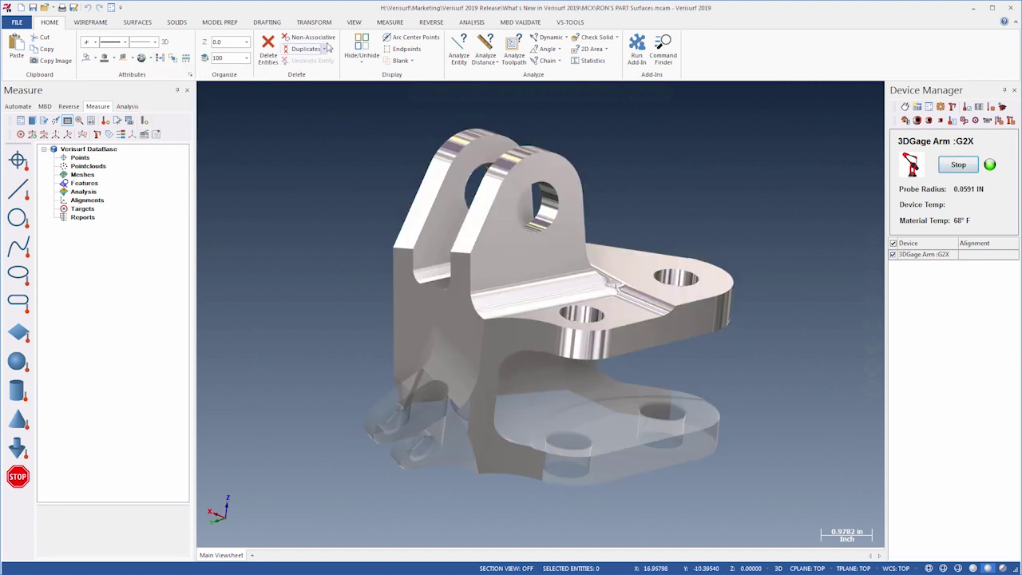
Step: Toggle View > Material rendering off and back on
left_click(353, 24)
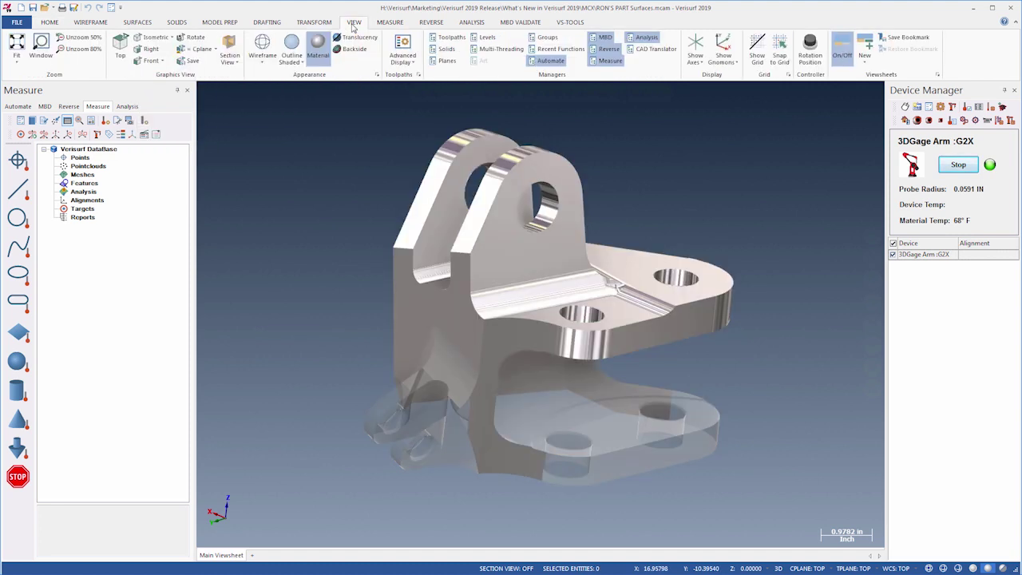
left_click(320, 48)
left_click(319, 47)
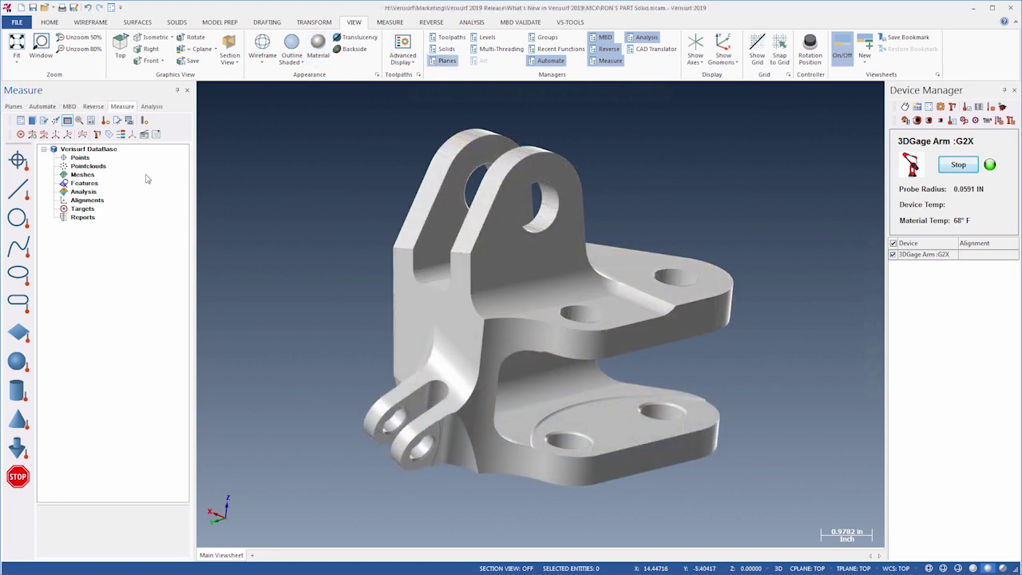
Step: Section the bracket along the LEFT HAND SIDE RIGHT HAND VIEW plane
left_click(13, 107)
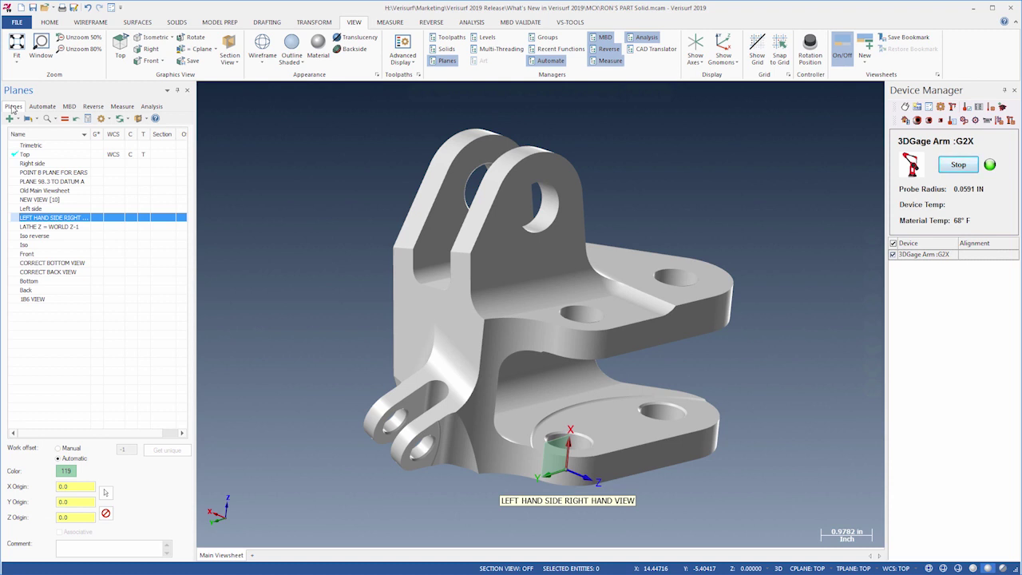
left_click(164, 219)
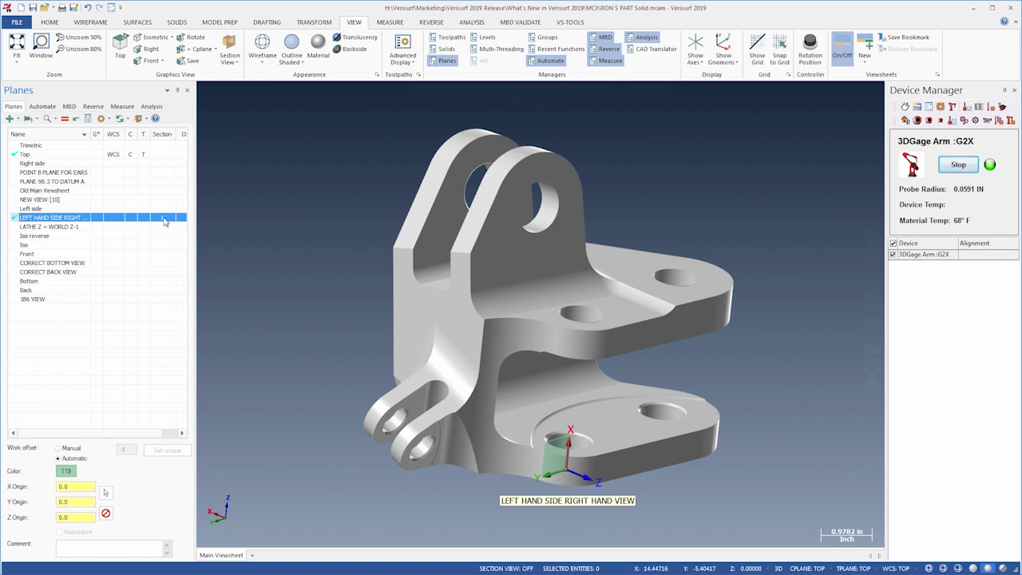
left_click(229, 49)
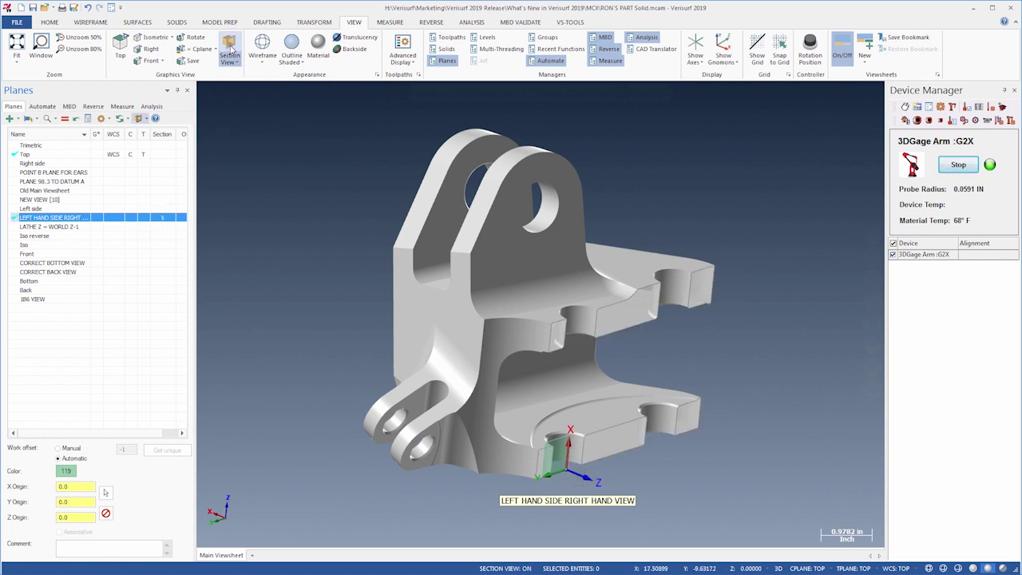
Step: Enable Show Caps and switch the section plane to LATHE Z = WORLD Z-1
left_click(232, 62)
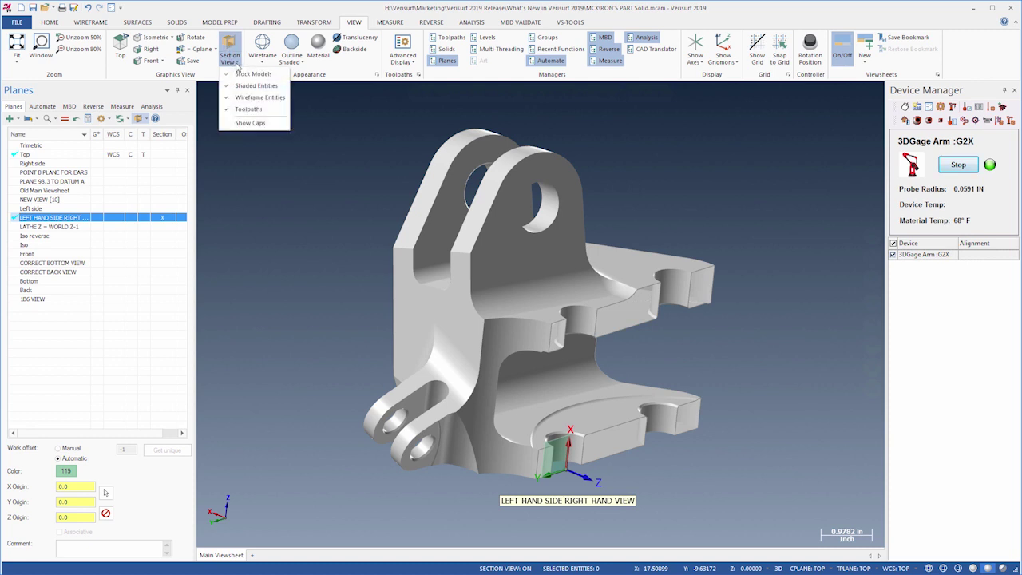
left_click(243, 124)
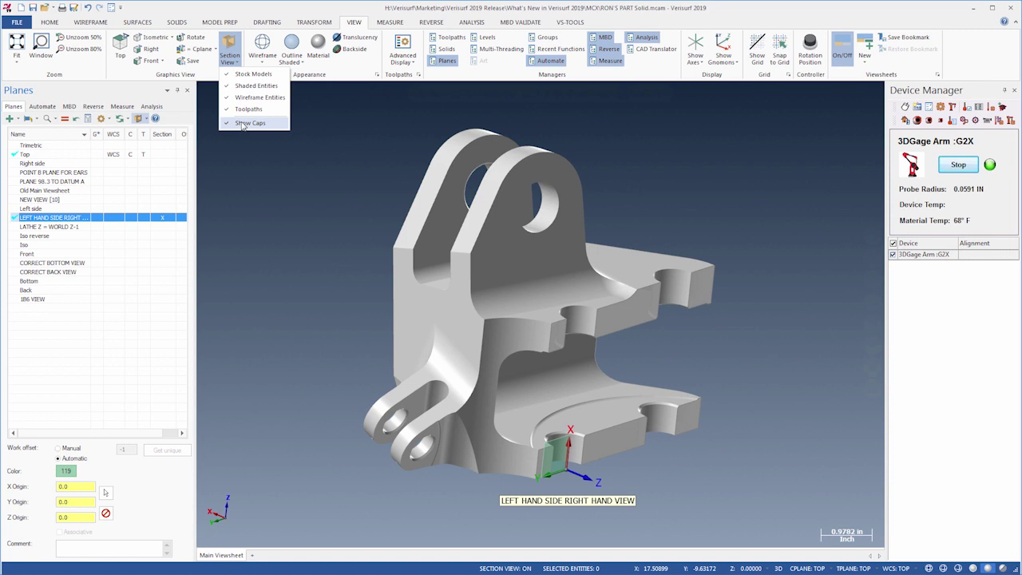
left_click(164, 228)
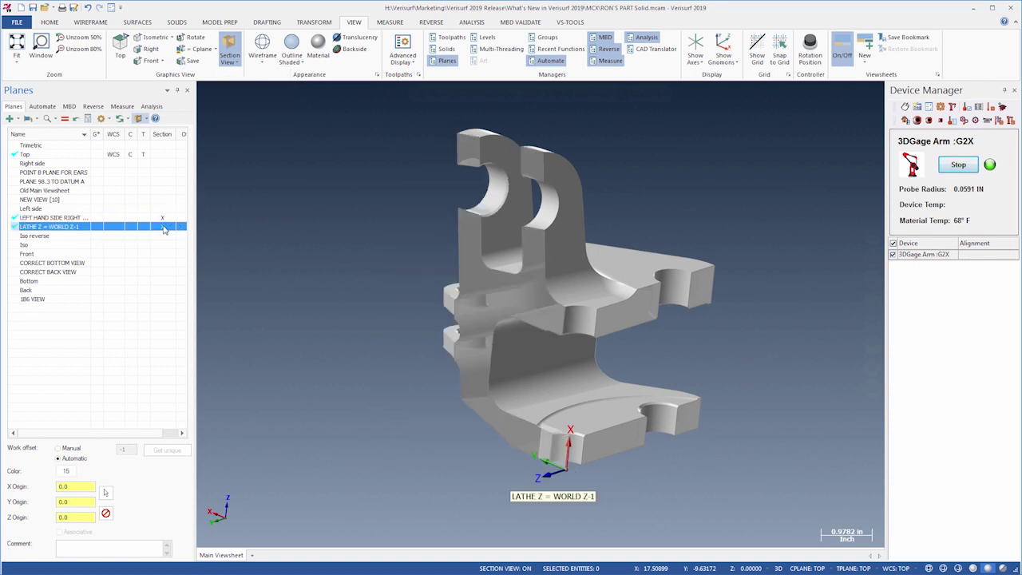
left_click(230, 62)
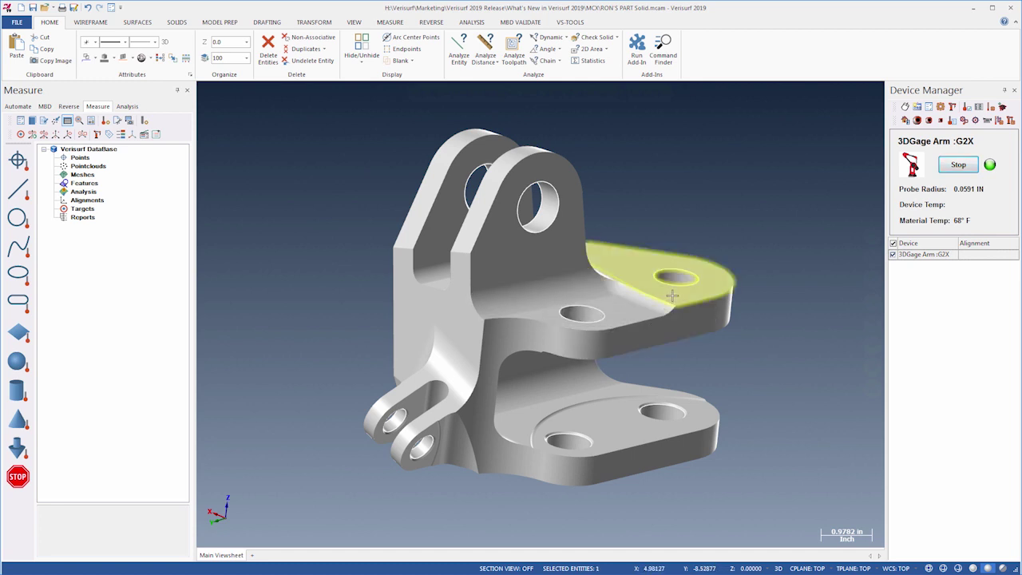
Step: Glow-select the shelf's front side face, rounded end face and small hole
left_click(688, 307)
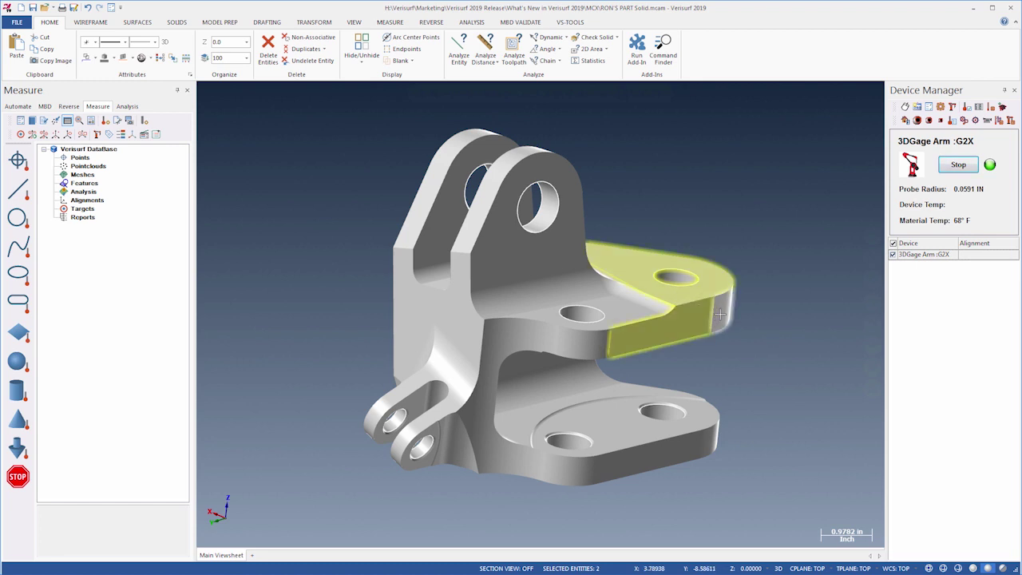
left_click(720, 313)
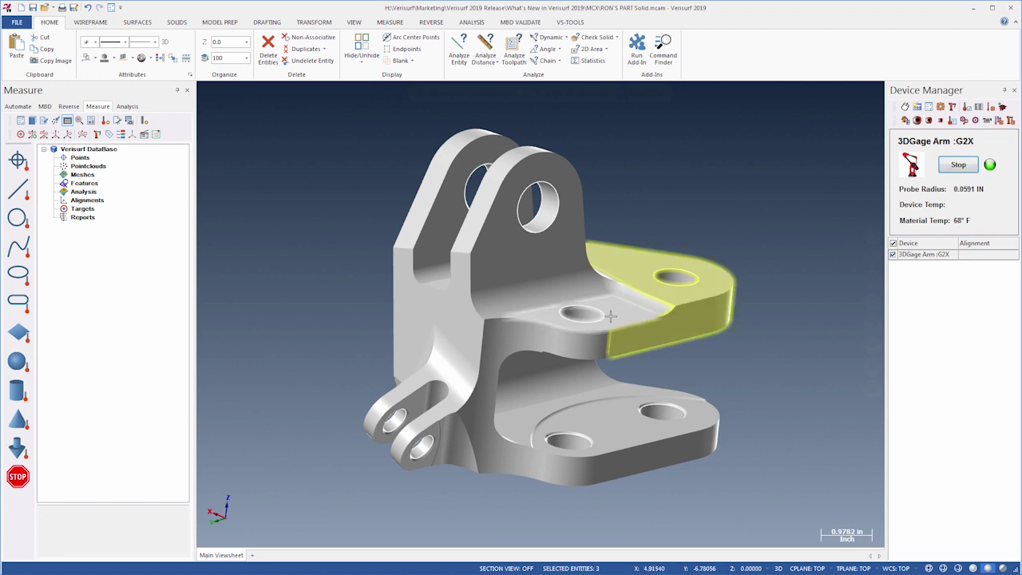
left_click(583, 314)
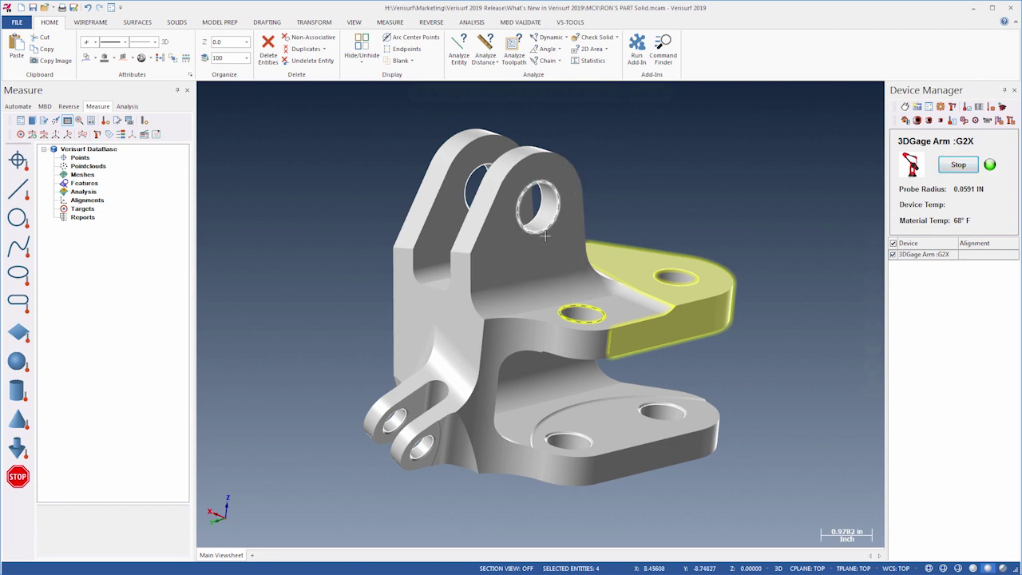